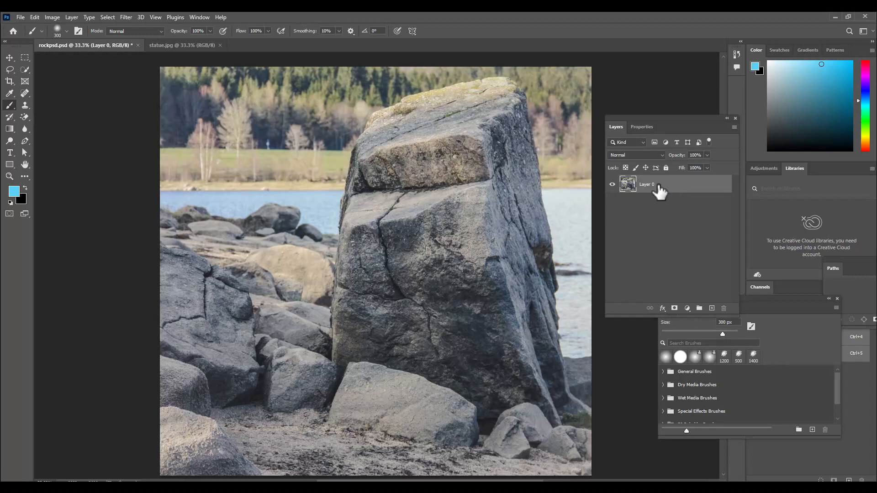
- Duplicate Layer 0 and desaturate the copy to grayscale
key("ctrl+j")
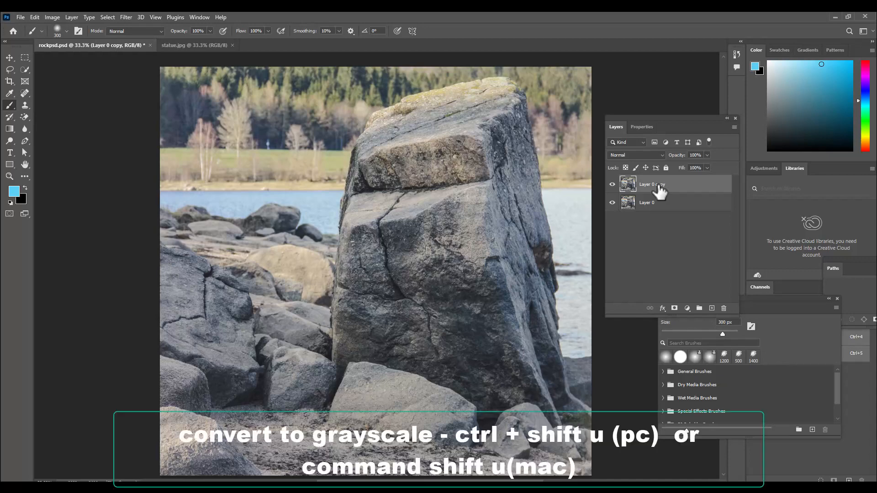
key("ctrl+shift+u")
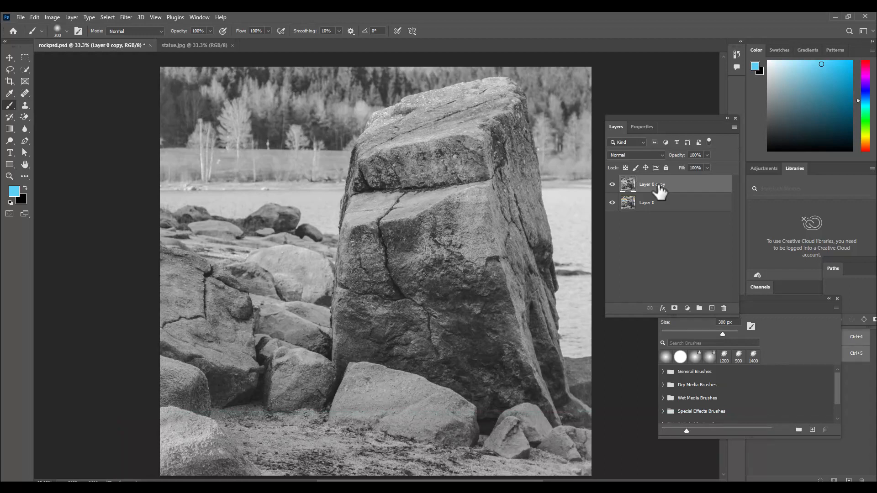
- Increase the grayscale copy's contrast with Levels, setting the input levels to 51, 1.09 and 204
key("ctrl+l")
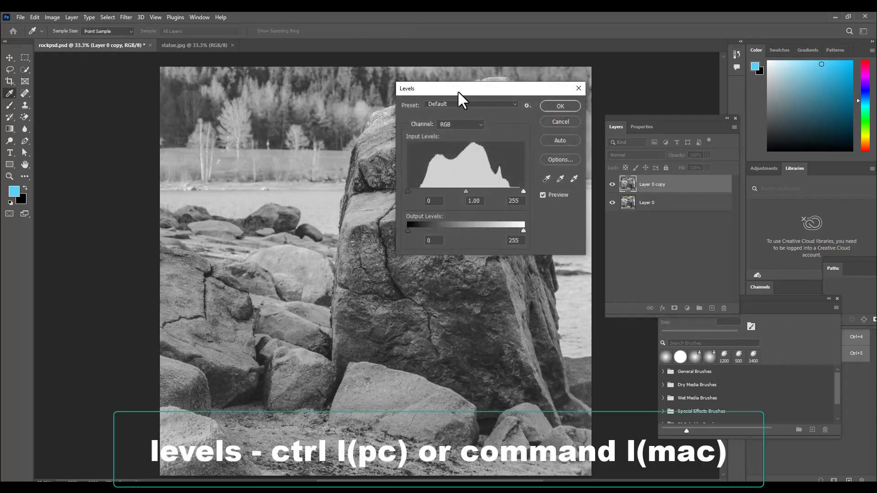
left_click_drag(458, 90, 567, 41)
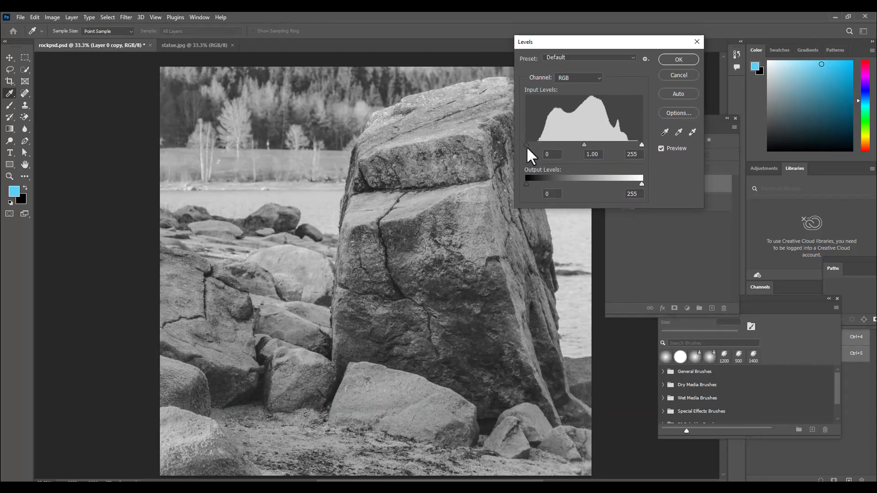
left_click_drag(526, 146, 547, 137)
left_click_drag(561, 47, 557, 48)
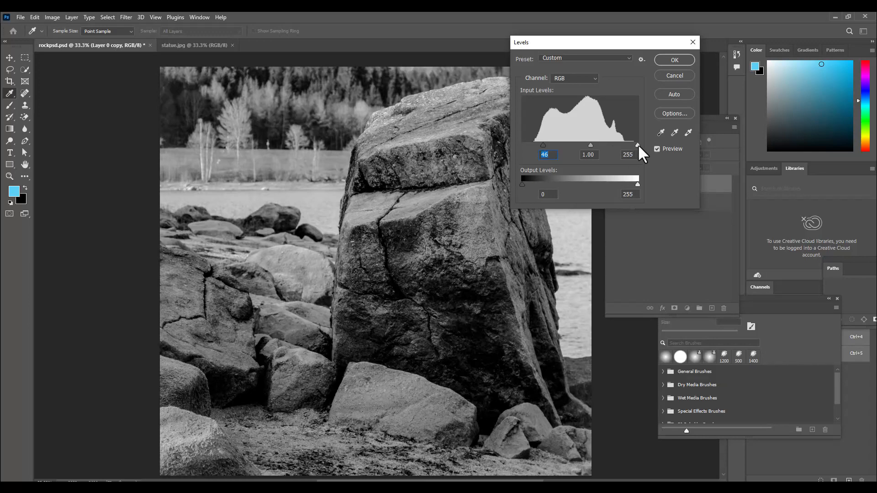
left_click_drag(638, 145, 624, 145)
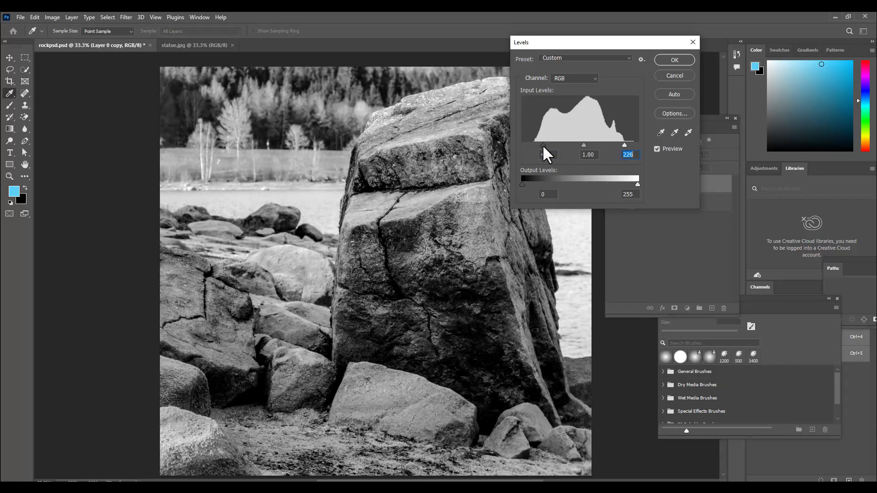
left_click_drag(542, 145, 545, 144)
left_click_drag(624, 145, 614, 145)
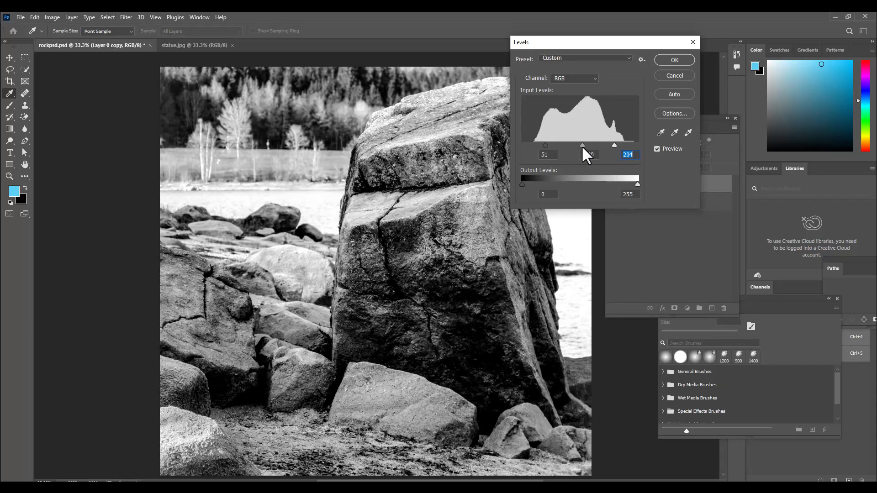
left_click(582, 145)
left_click_drag(580, 145, 576, 146)
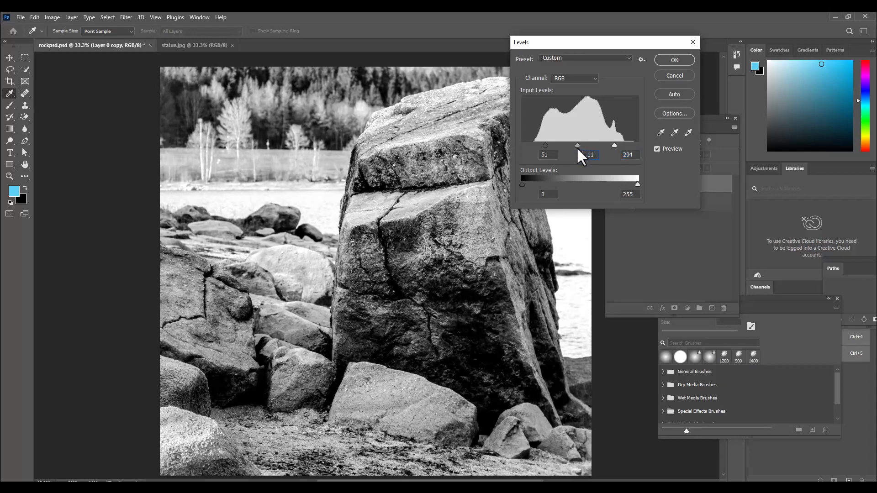
left_click(614, 145)
left_click_drag(577, 144, 577, 145)
left_click_drag(597, 46, 580, 49)
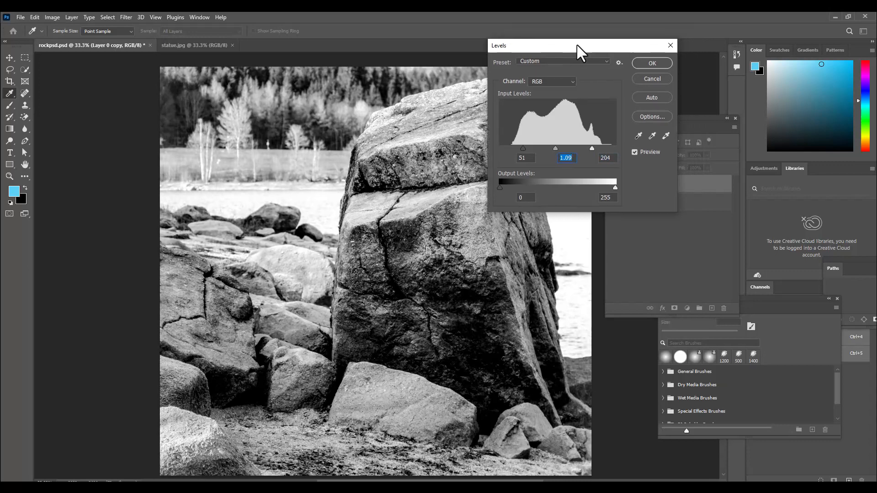
left_click(657, 65)
key("b")
- Save the document to the Desktop as a Photoshop file named rockgrayscale, and delete the grayscale copy layer
left_click(18, 19)
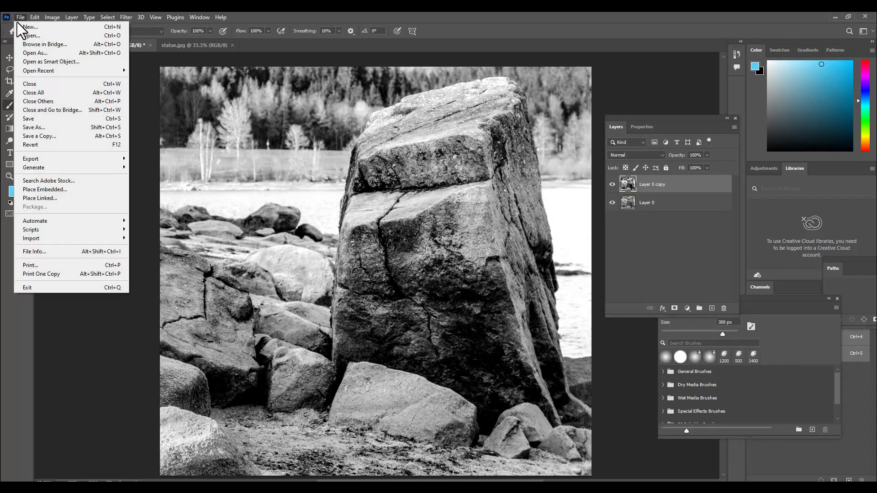
left_click(40, 130)
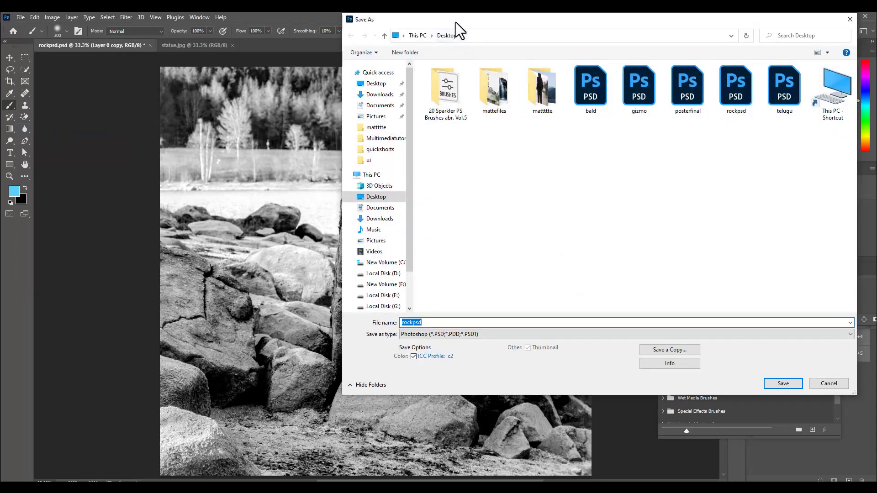
left_click_drag(456, 22, 416, 24)
left_click(335, 85)
double_click(396, 322)
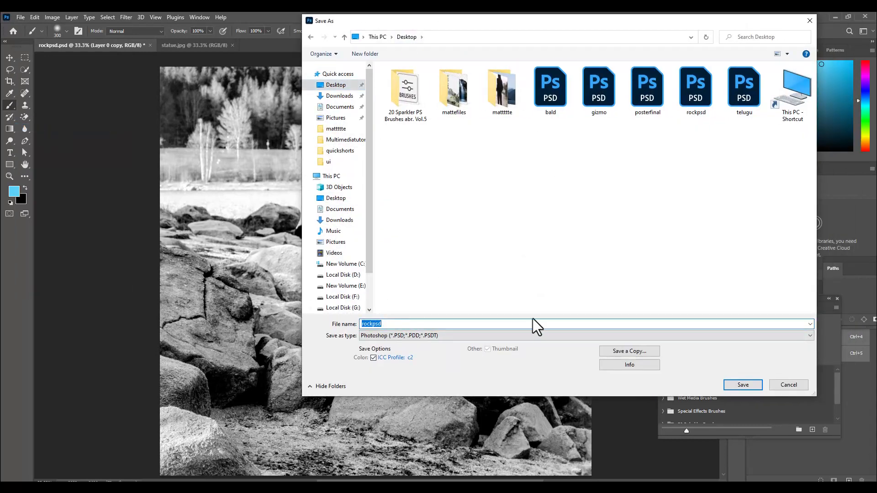
type("rockgrayscale")
left_click_drag(521, 22, 494, 23)
left_click(709, 386)
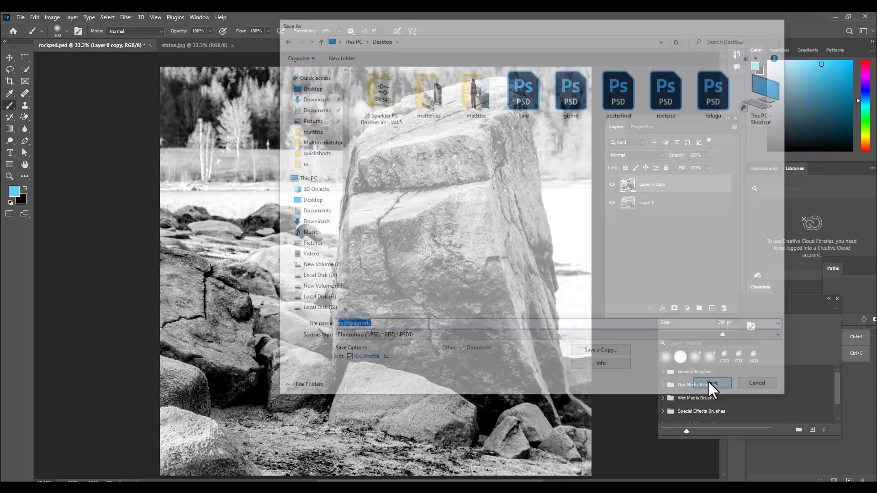
left_click(509, 140)
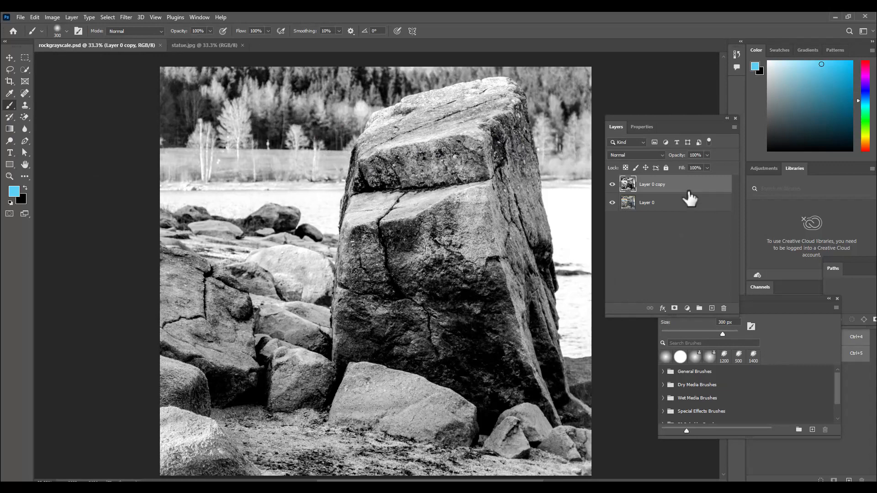
key("Delete")
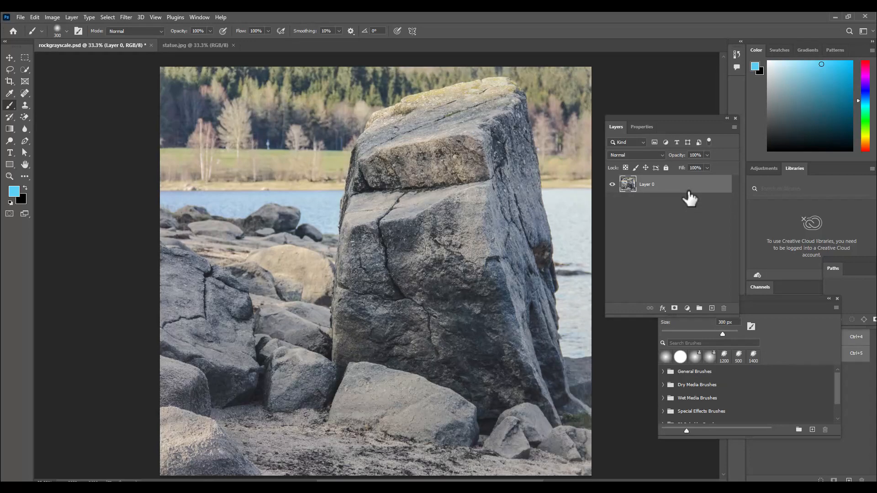
- Move the selected face from statue.jpg into the rockgrayscale.psd document as a new layer
left_click(196, 45)
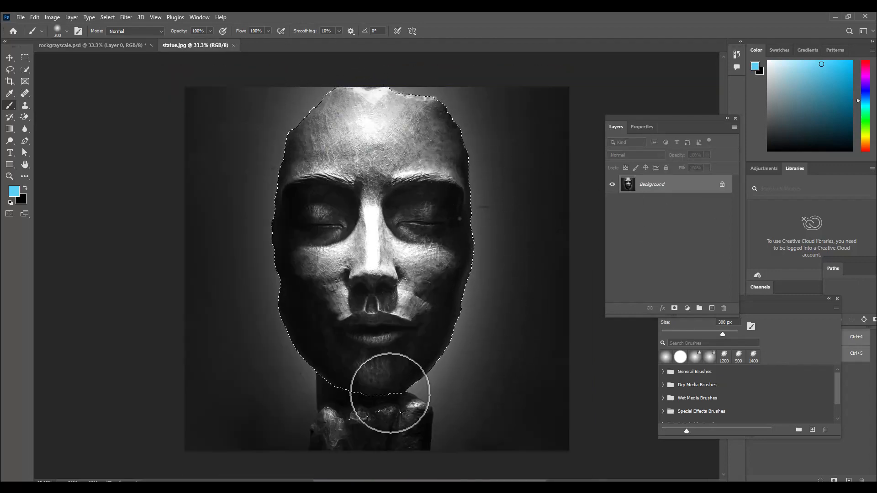
left_click(27, 70)
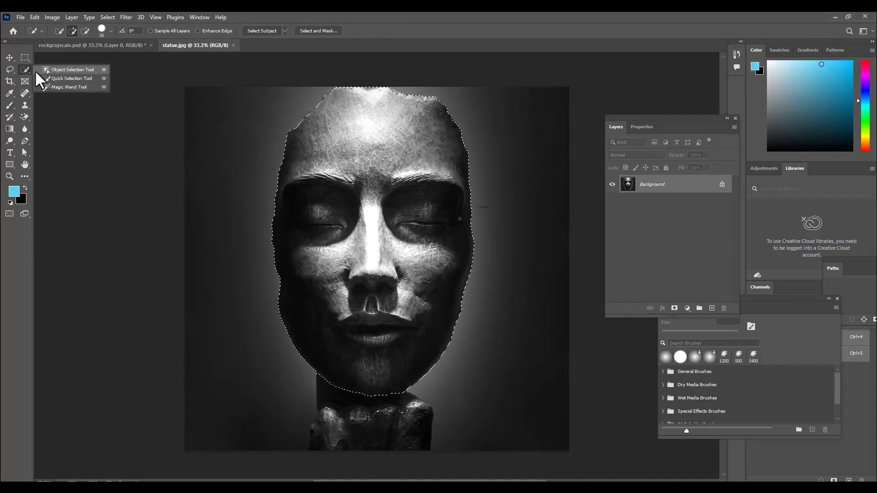
left_click(9, 58)
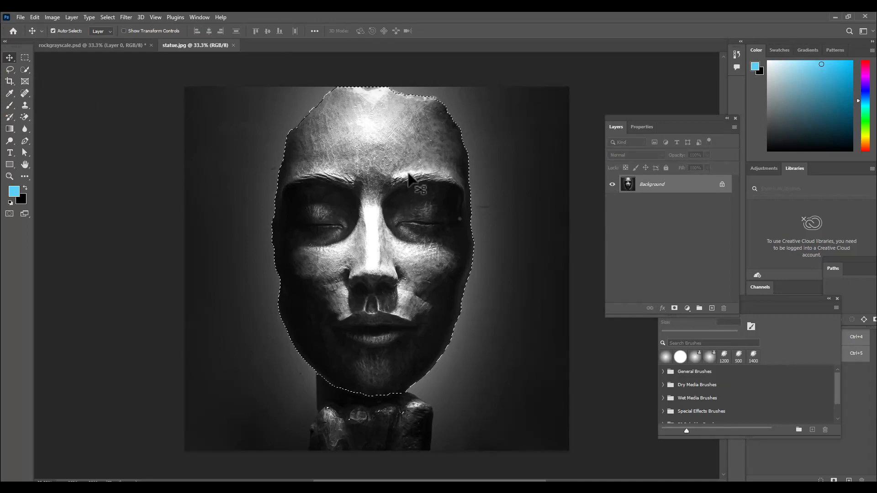
left_click_drag(397, 169, 449, 255)
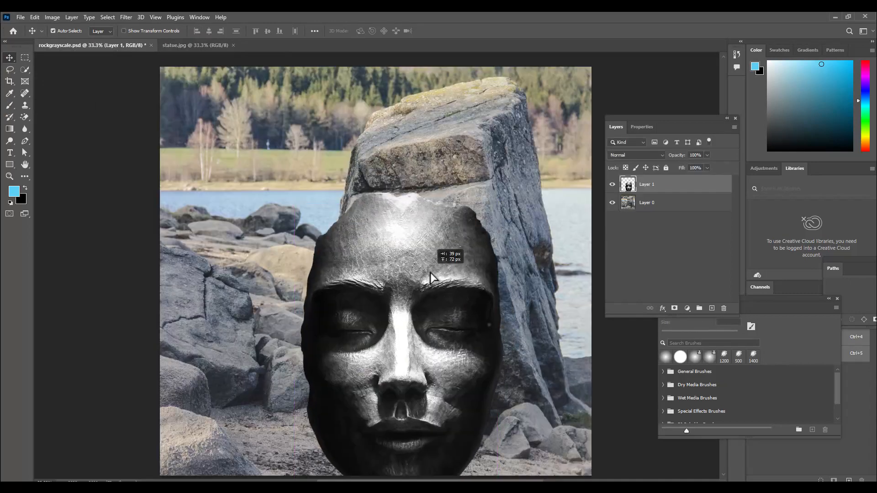
- Scale the face proportionally to less than half its size and position it on the front of the large rock
key("ctrl+t")
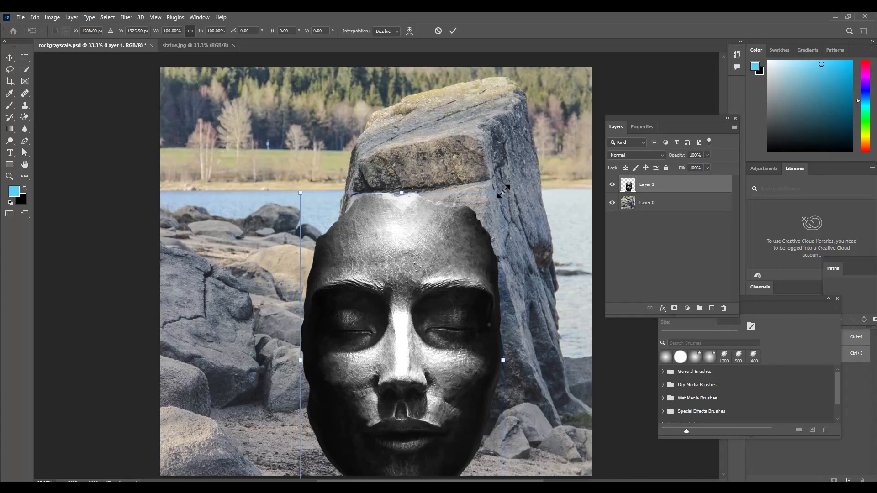
left_click_drag(504, 191, 455, 273)
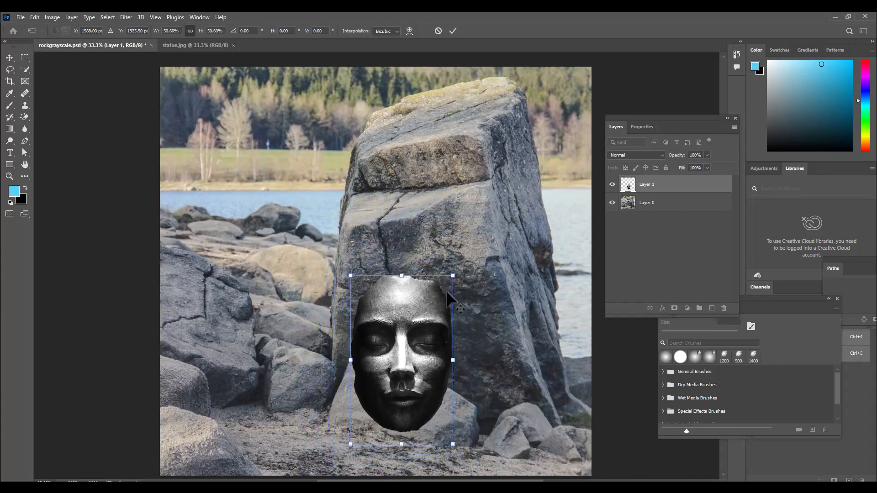
left_click_drag(423, 313, 463, 249)
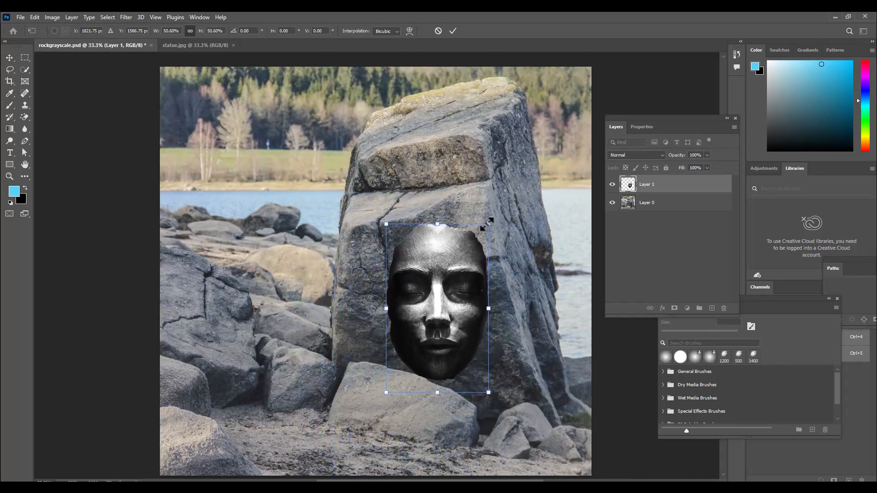
left_click_drag(492, 216, 482, 231)
left_click_drag(457, 266, 452, 264)
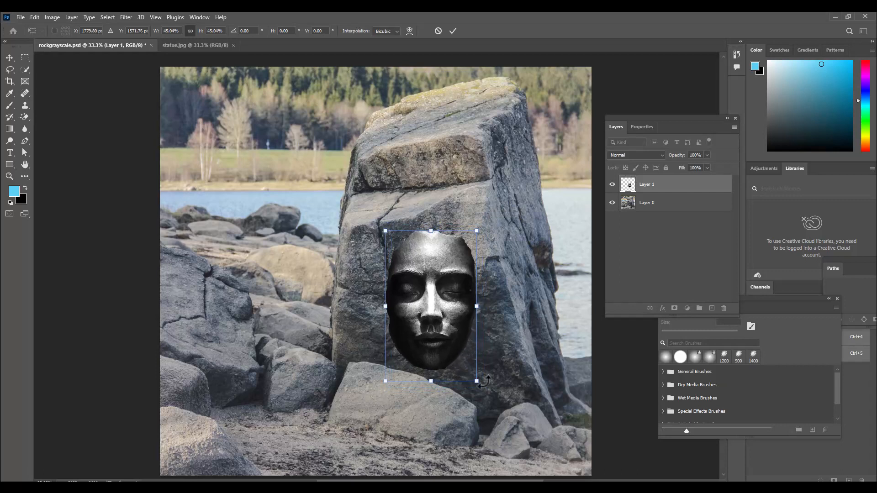
mouse_move(479, 382)
left_mouse_down()
mouse_move(474, 377)
mouse_move(492, 386)
mouse_move(472, 377)
left_mouse_up()
key("Return")
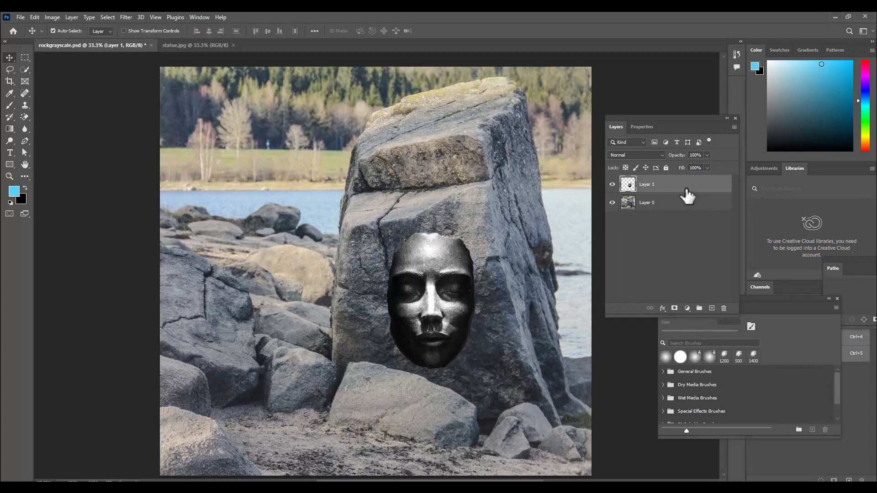
- Add a layer mask to the face layer and paint black around the face's edges with a soft brush of about 150 px
left_click_drag(621, 116, 615, 117)
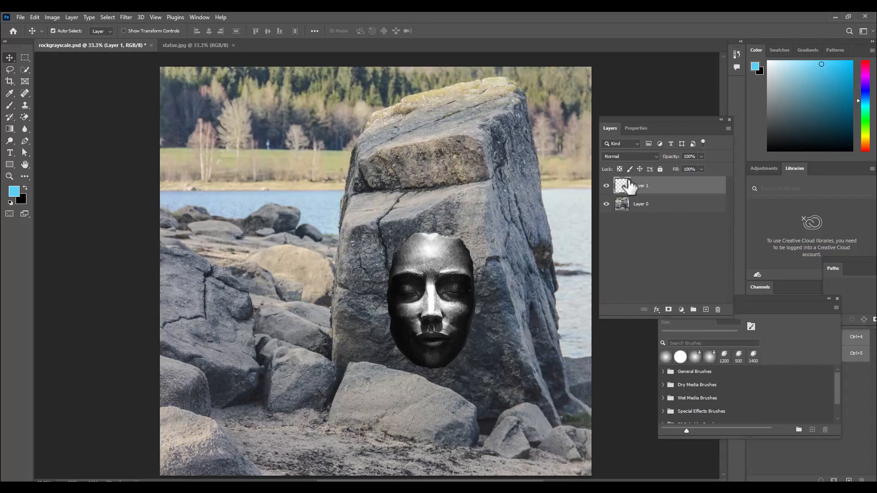
left_click(668, 311)
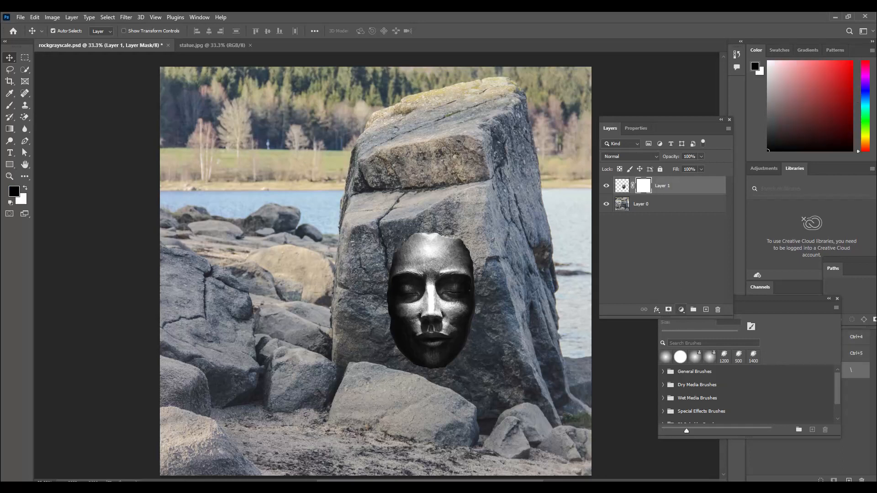
left_click(9, 105)
right_click(9, 106)
left_click(33, 106)
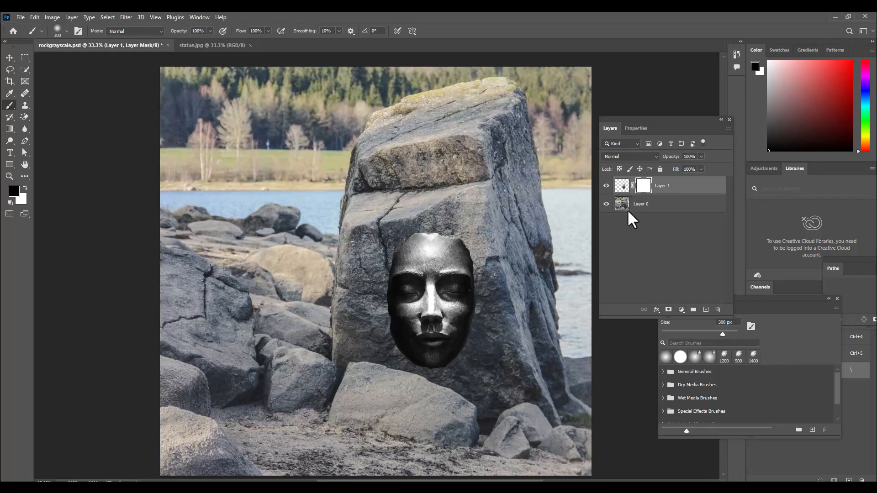
left_click(58, 32)
left_click(444, 15)
key("bracketleft")
key("bracketleft")
key("bracketleft")
key("bracketleft")
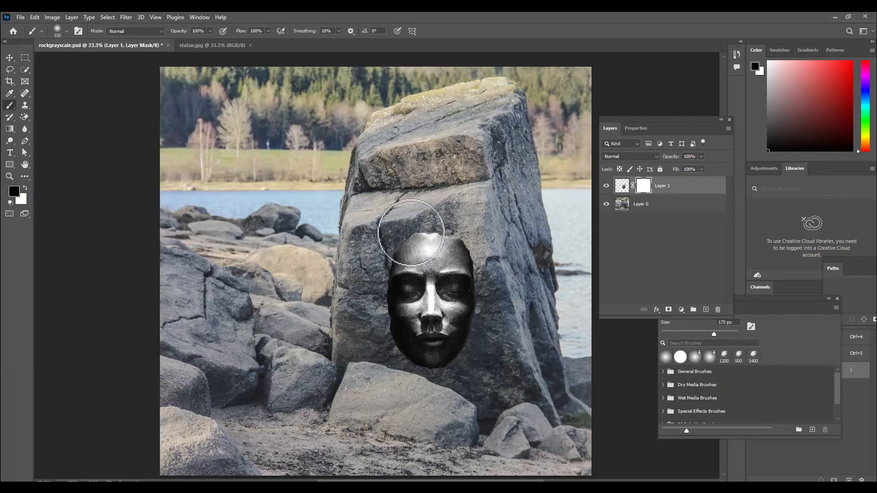
mouse_move(410, 232)
left_mouse_down()
mouse_move(463, 237)
mouse_move(483, 273)
mouse_move(471, 243)
mouse_move(481, 250)
mouse_move(489, 276)
mouse_move(484, 291)
mouse_move(480, 262)
mouse_move(483, 317)
mouse_move(483, 309)
mouse_move(468, 361)
mouse_move(448, 376)
mouse_move(411, 375)
mouse_move(384, 337)
mouse_move(383, 262)
mouse_move(406, 230)
mouse_move(392, 243)
left_mouse_up()
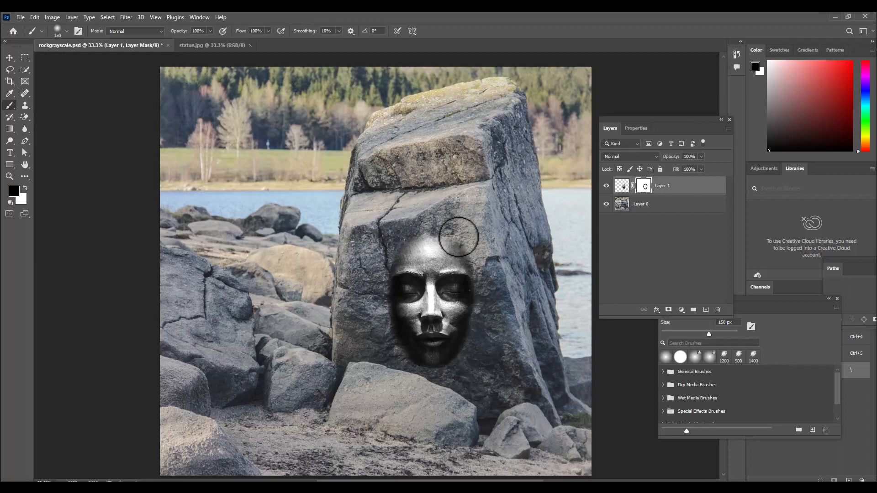
- Switch to the Move tool and make the face layer's image active instead of its layer mask
left_click(9, 58)
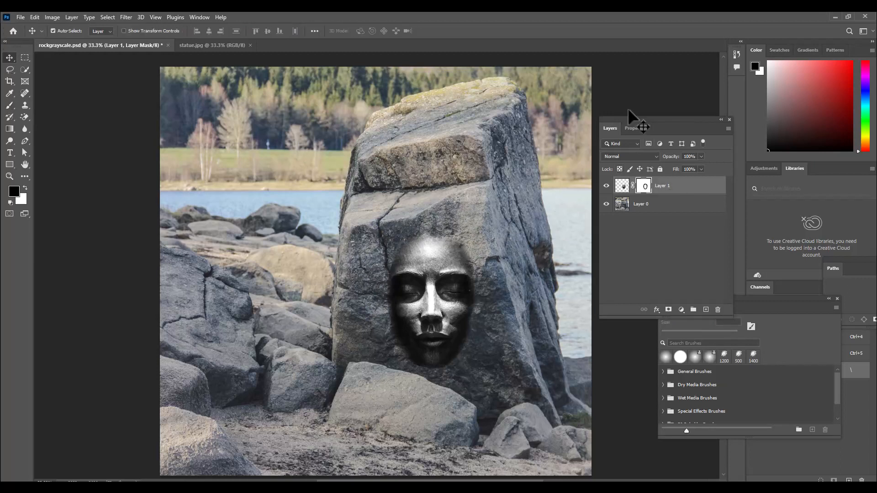
left_click_drag(630, 121, 626, 123)
left_click(618, 190)
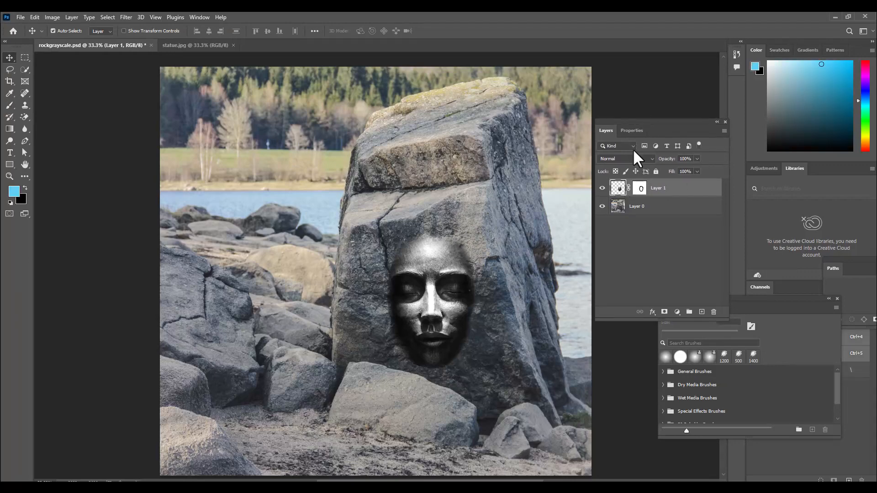
- Try the Displace filter on the face with horizontal and vertical scale 8, Stretch To Fit and Repeat Edge Pixels
left_click(125, 18)
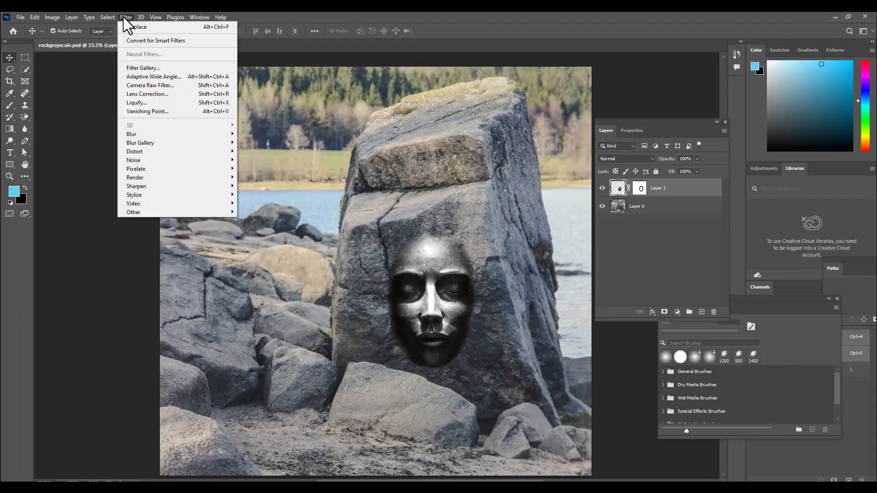
mouse_move(157, 154)
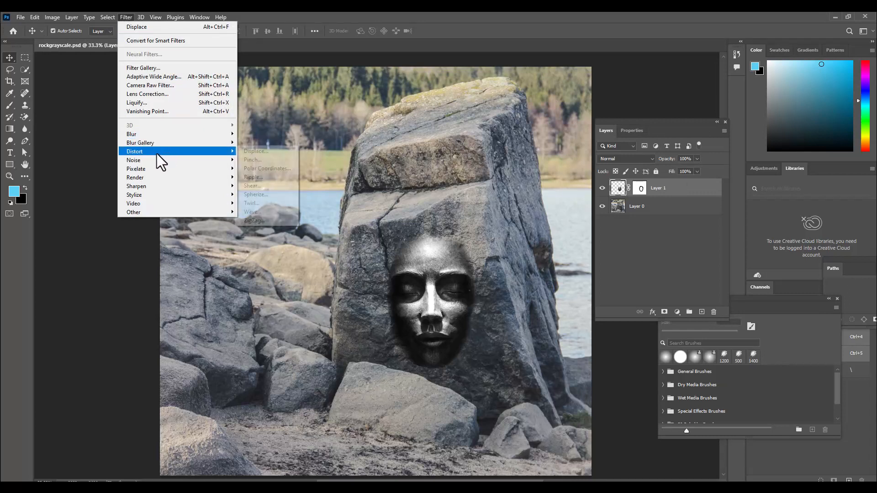
left_click(278, 152)
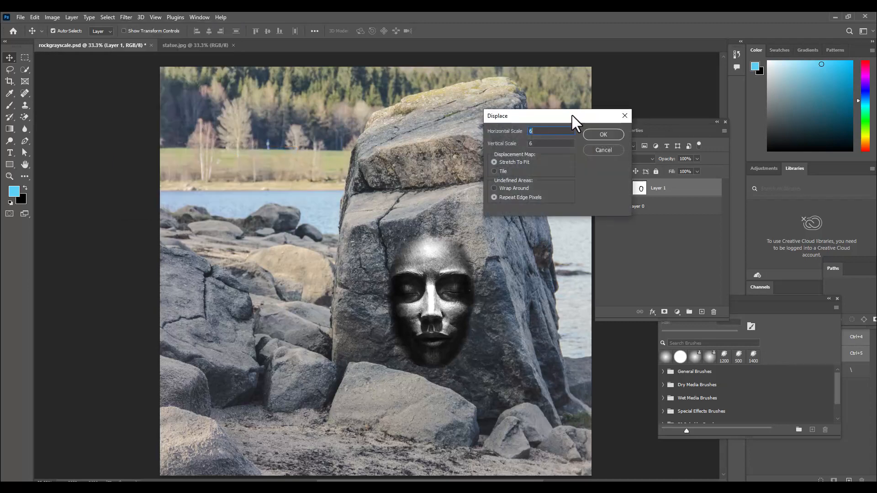
left_click_drag(565, 117, 530, 93)
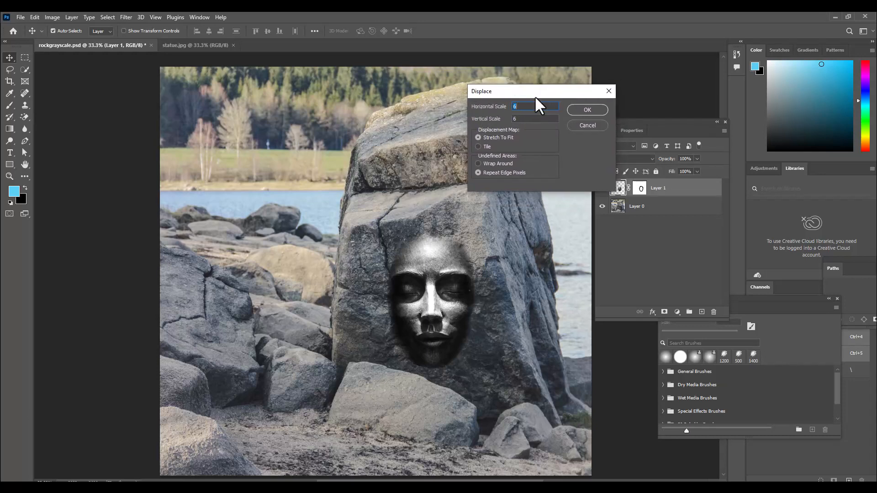
left_click_drag(535, 96, 551, 85)
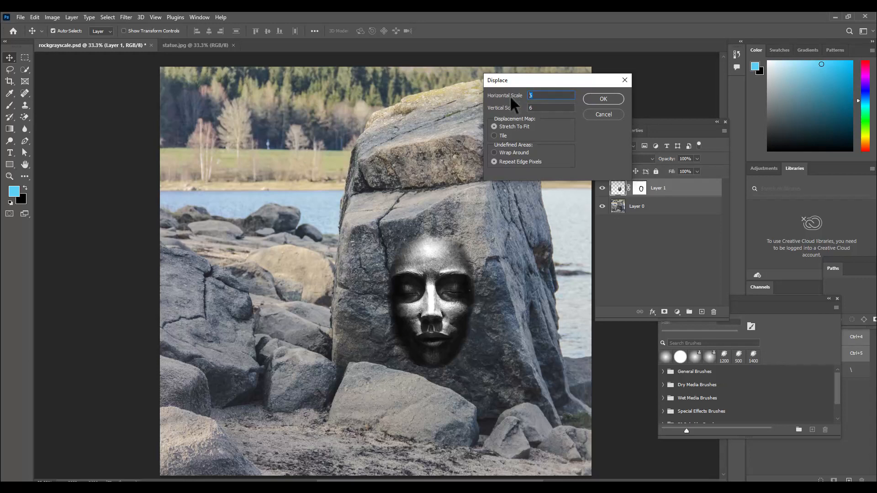
type("8")
key("Tab")
type("8")
left_click_drag(520, 80, 526, 78)
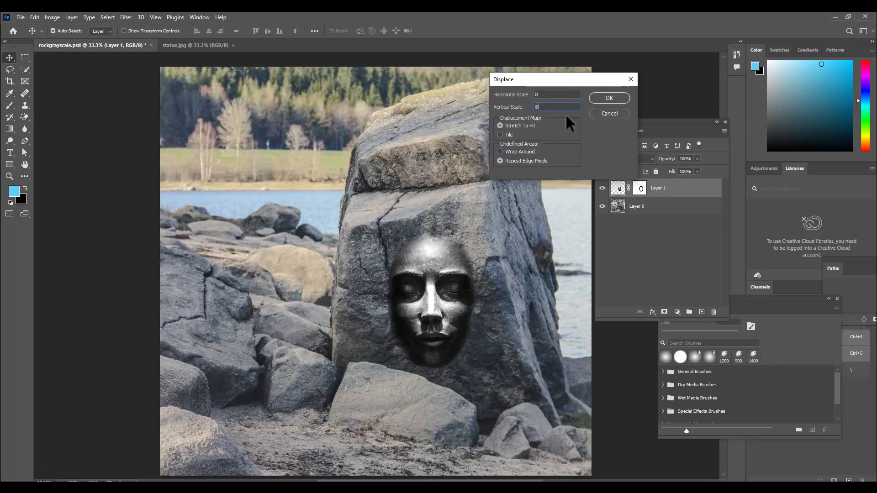
double_click(542, 93)
left_click_drag(556, 74, 543, 75)
- Use the rockgrayscale PSD from the Desktop as the displacement map, and undo the applied displacement
left_click(589, 99)
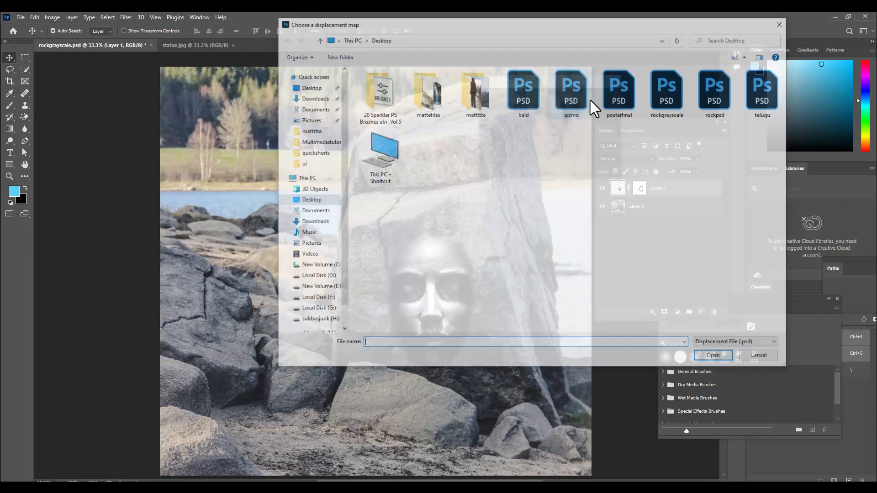
left_click_drag(388, 21, 377, 36)
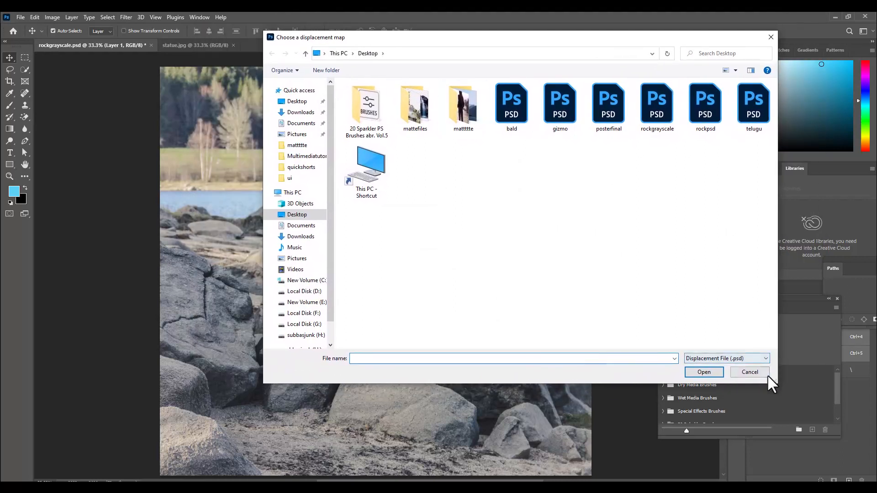
left_click_drag(774, 382, 749, 384)
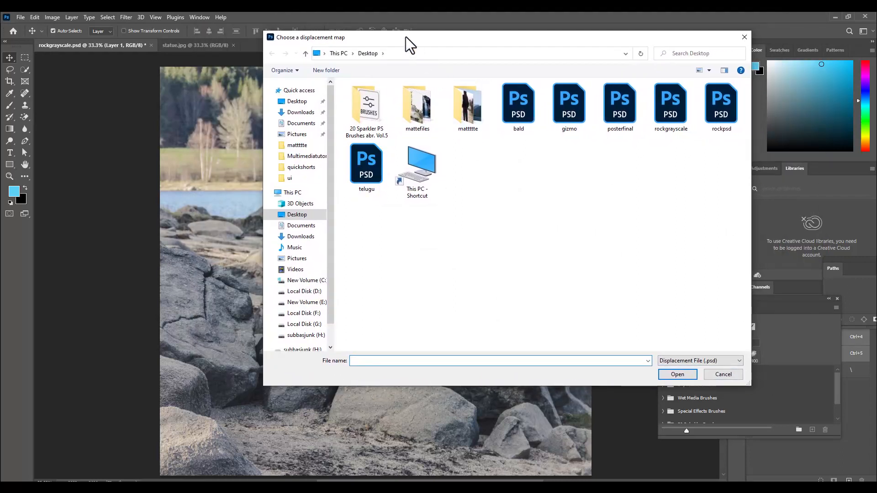
left_click_drag(405, 37, 481, 53)
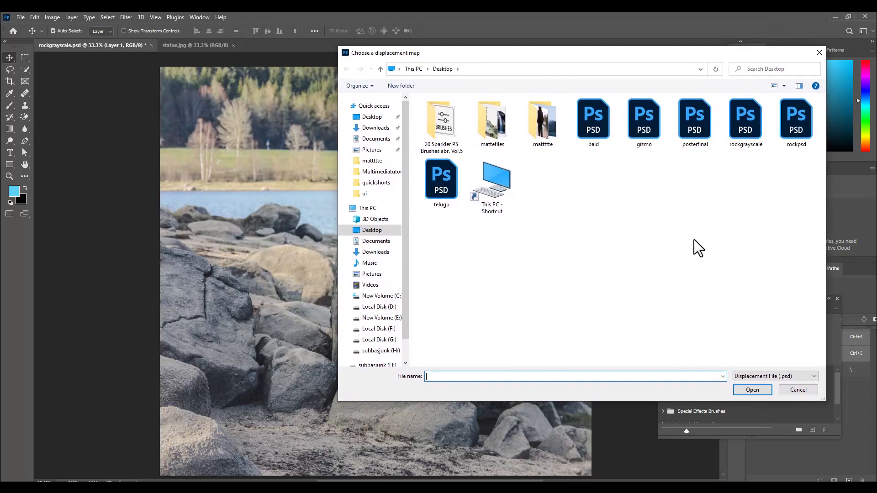
left_click_drag(618, 54, 600, 56)
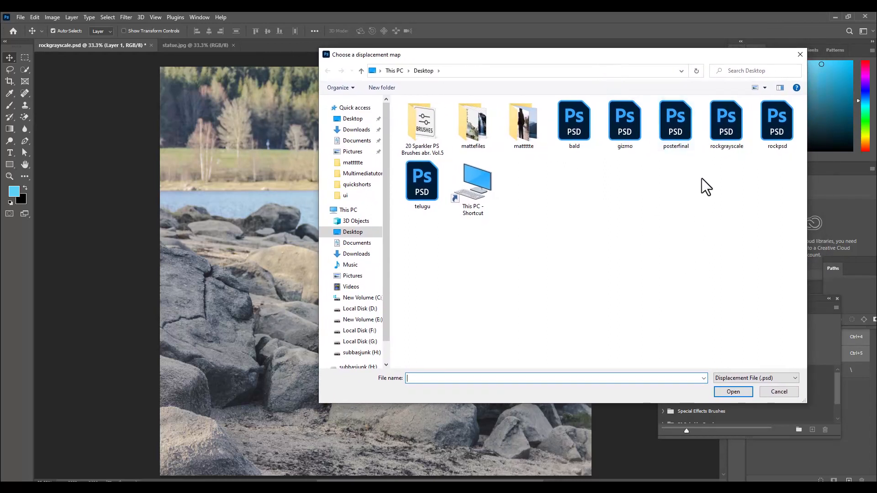
left_click(726, 127)
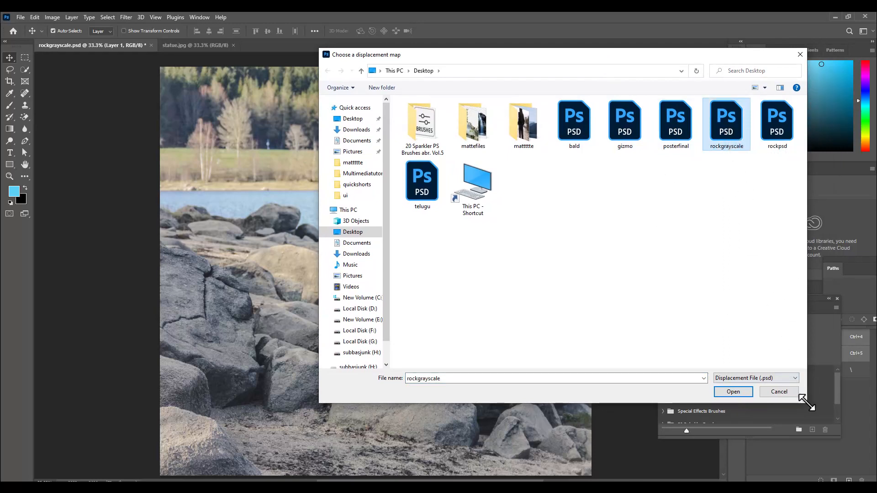
left_click_drag(806, 402, 595, 398)
left_click_drag(441, 59, 668, 55)
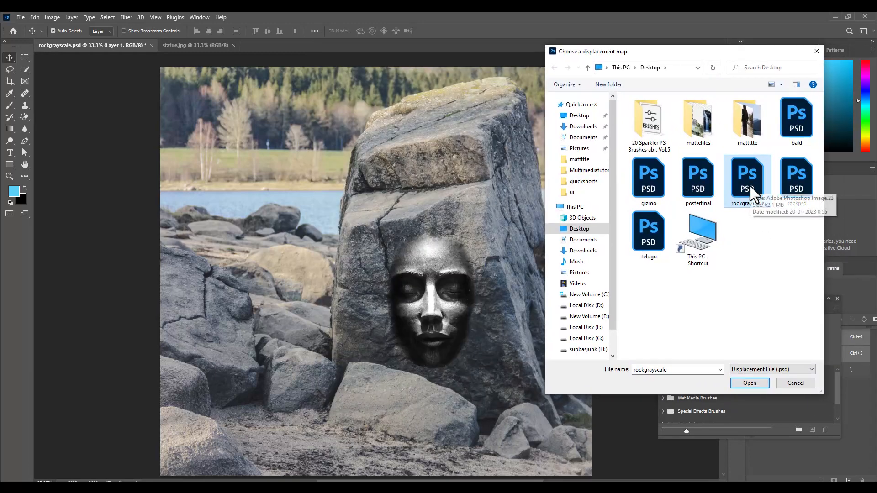
left_click(750, 383)
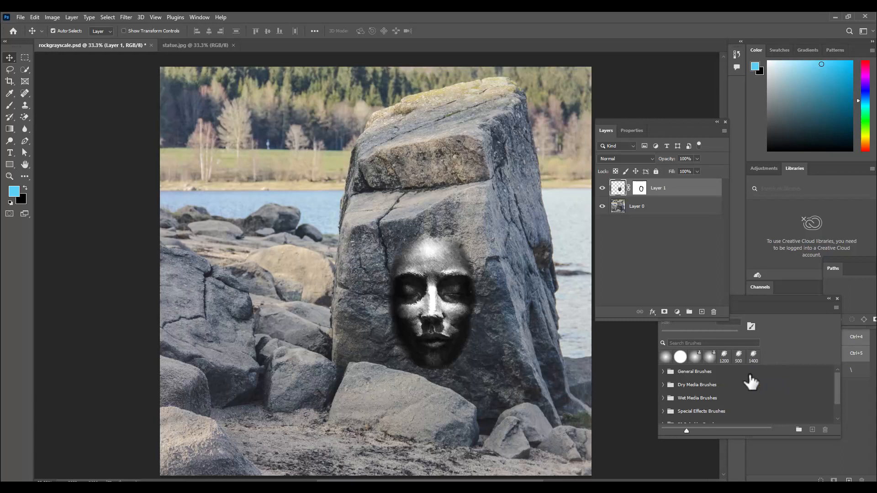
key("ctrl")
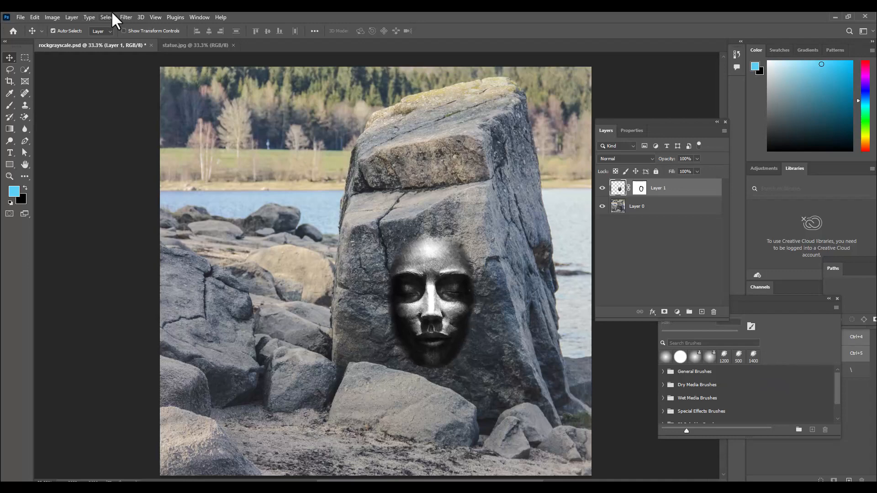
- Apply the Displace filter to the face with horizontal and vertical scale 4, using the rockgrayscale PSD as the displacement map
left_click(124, 18)
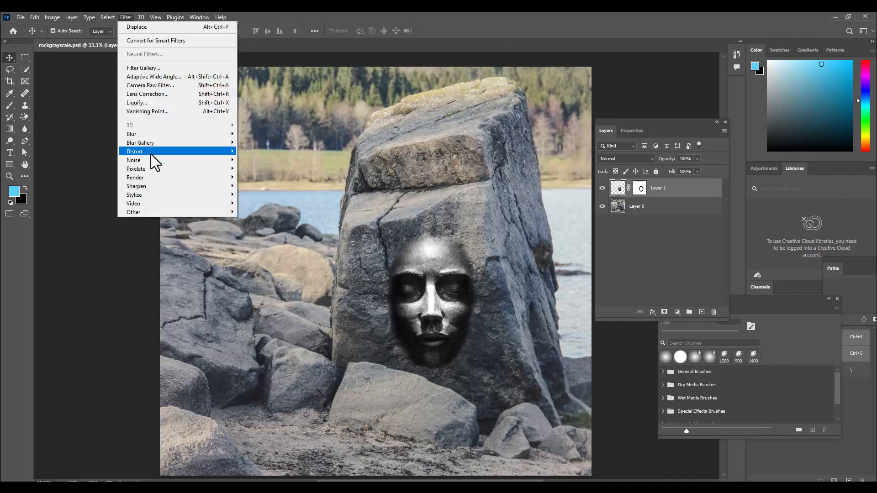
mouse_move(151, 153)
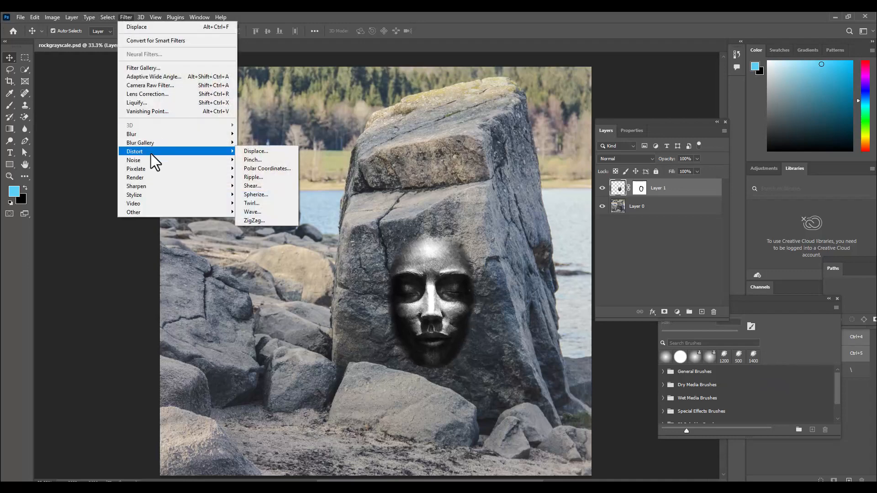
left_click(291, 151)
left_click_drag(528, 84, 552, 81)
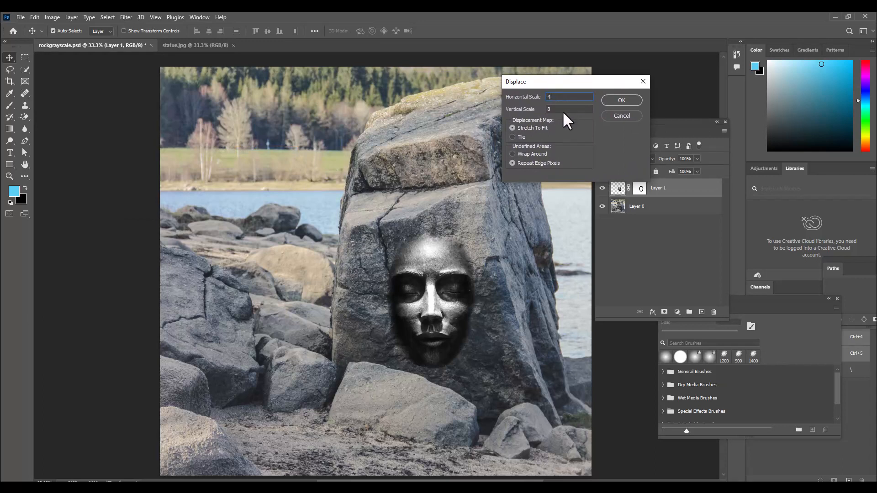
left_click_drag(555, 87, 559, 86)
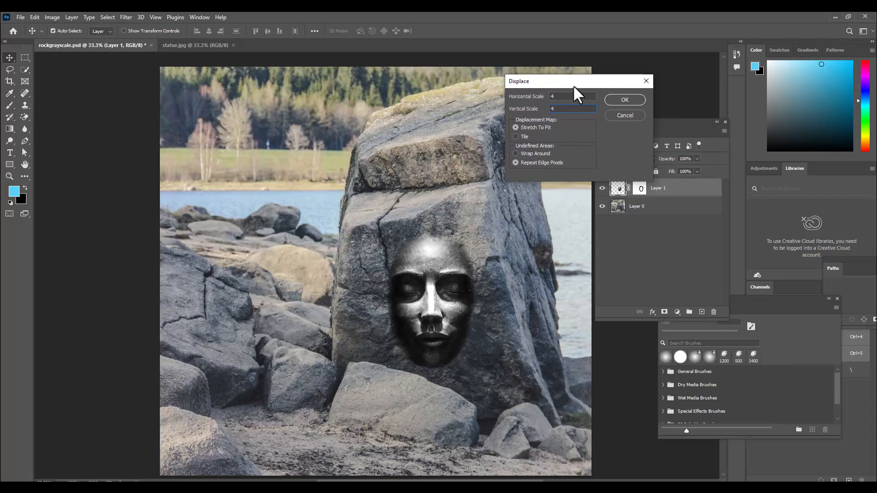
left_click_drag(573, 85, 561, 83)
left_click(604, 100)
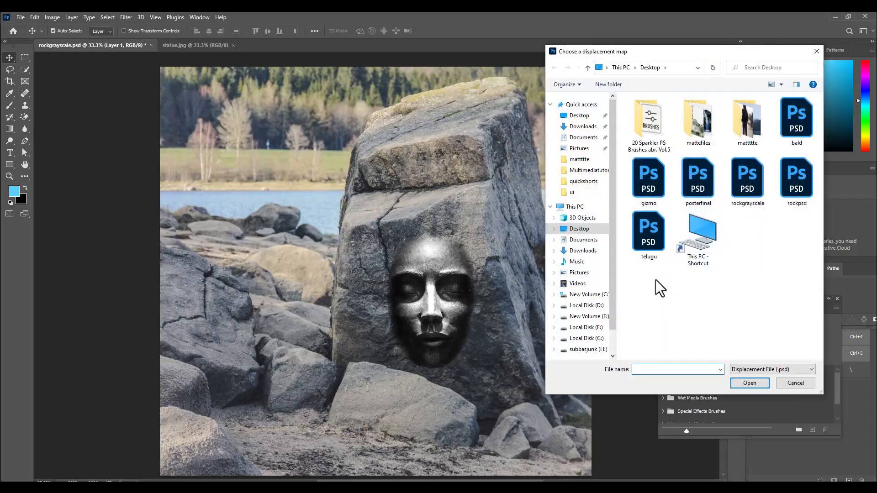
left_click(751, 191)
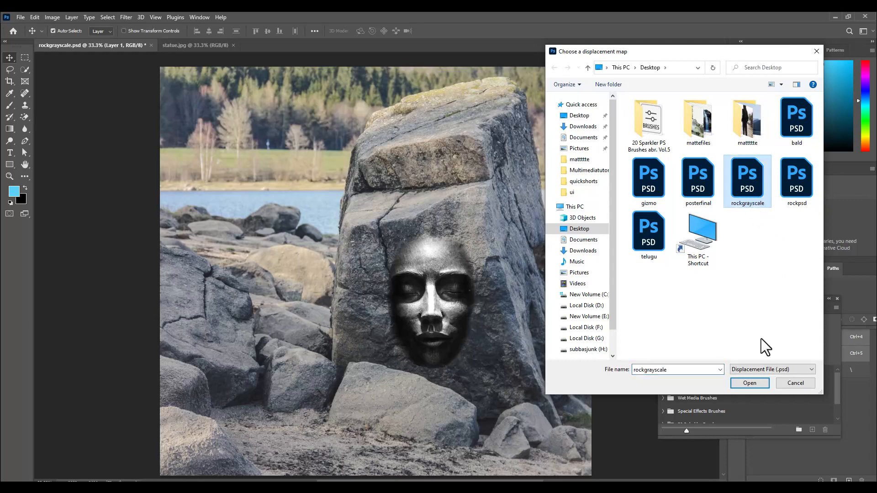
left_click(749, 382)
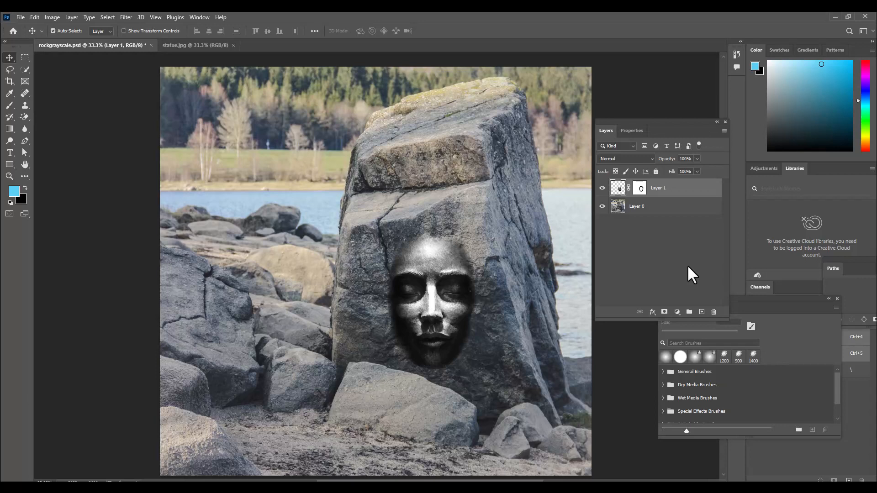
- Set the face layer's blend mode to Darken
left_click_drag(643, 120, 678, 97)
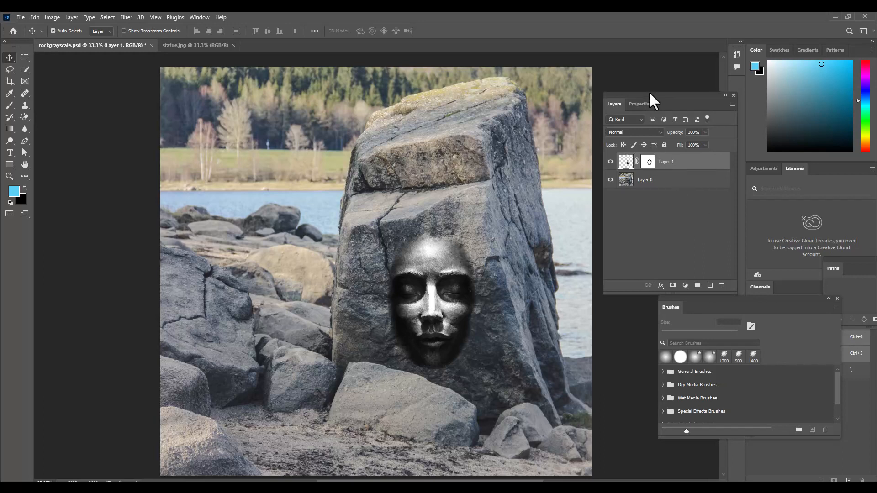
left_click_drag(649, 93, 645, 93)
left_click(639, 133)
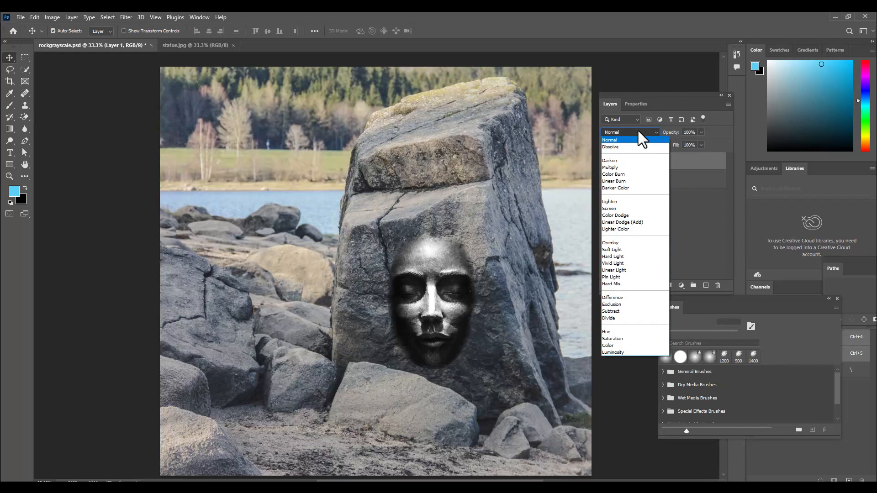
left_click(634, 161)
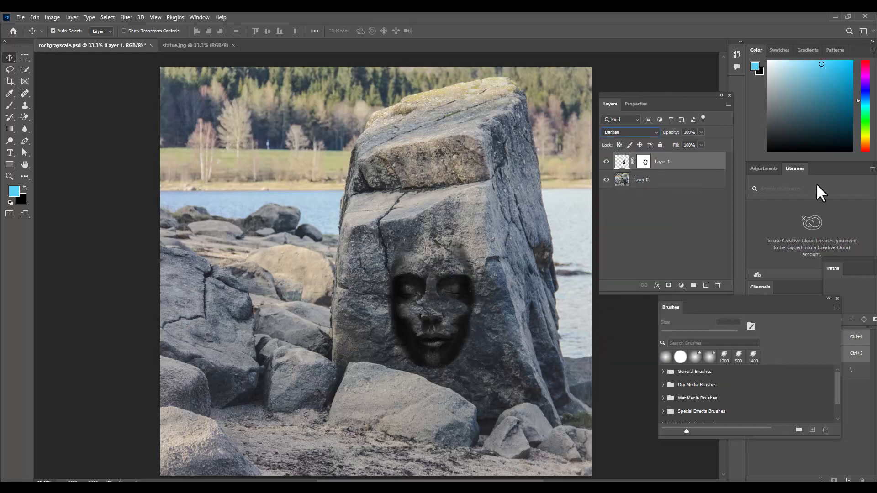
left_click(629, 133)
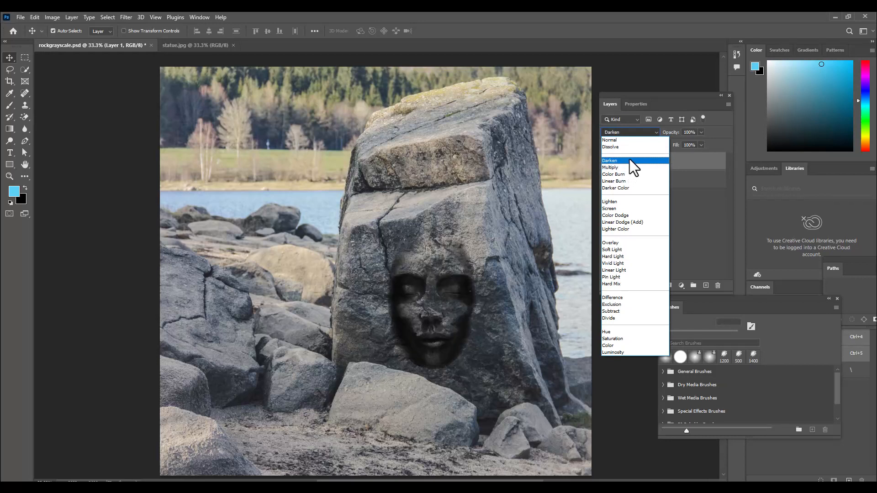
left_click(629, 159)
- Fade the face's edges by painting black on its layer mask with a Soft Round brush of 175 px at 35% flow
key("b")
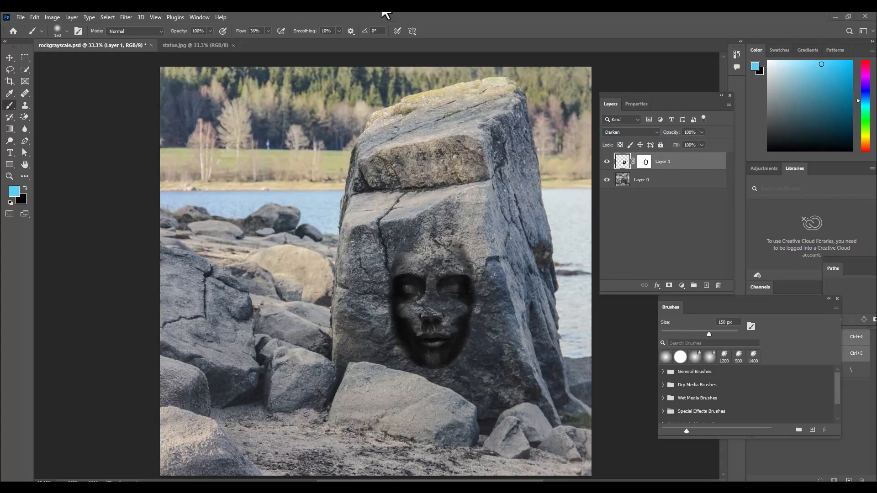
left_click(644, 161)
key("d")
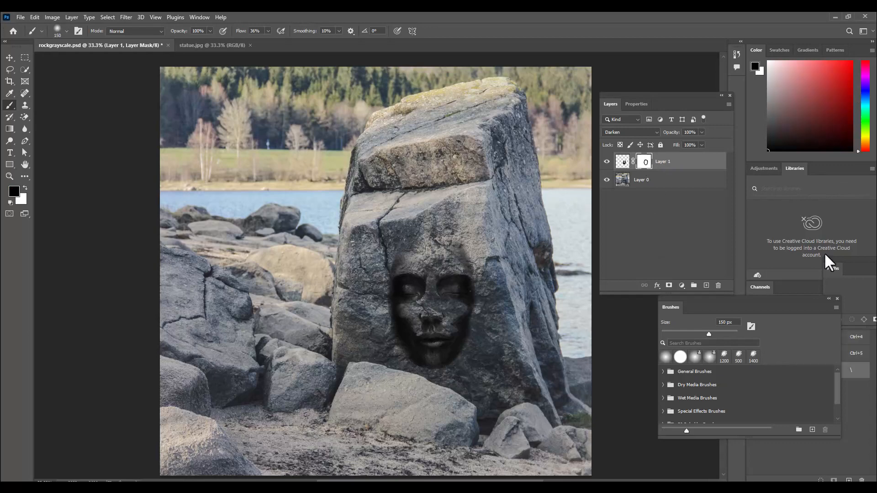
right_click(9, 105)
left_click(32, 106)
left_click(58, 31)
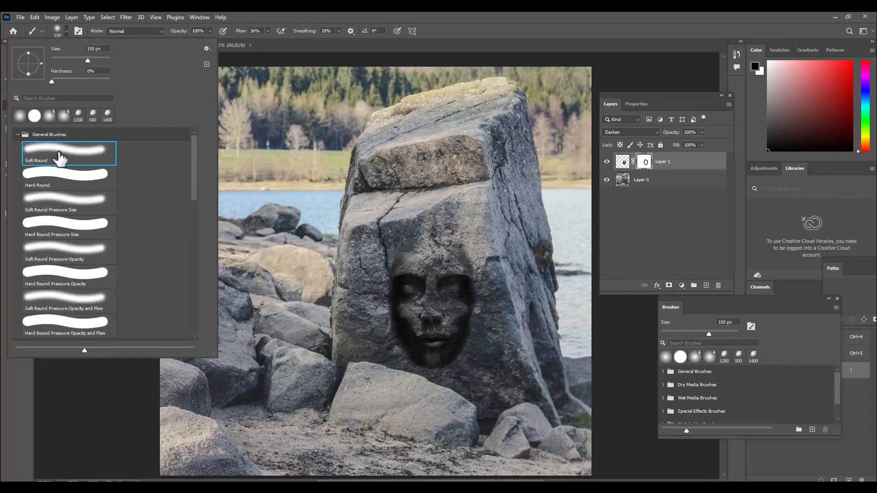
left_click(428, 20)
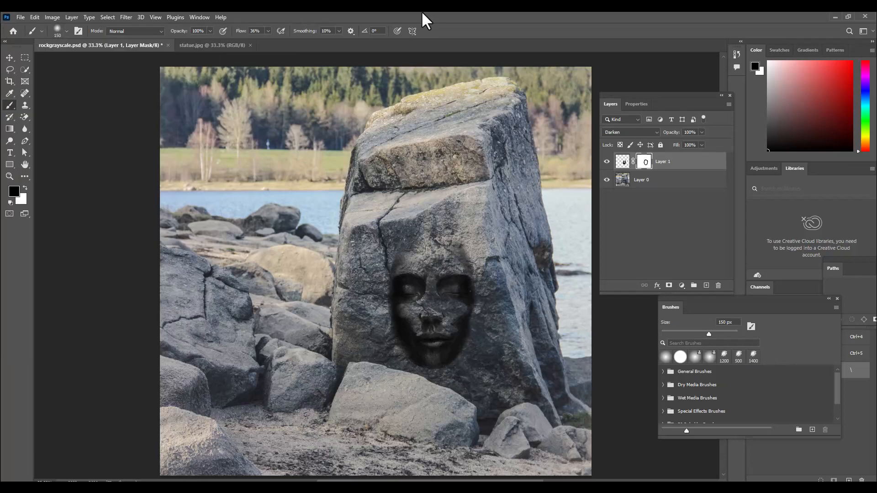
left_click(268, 32)
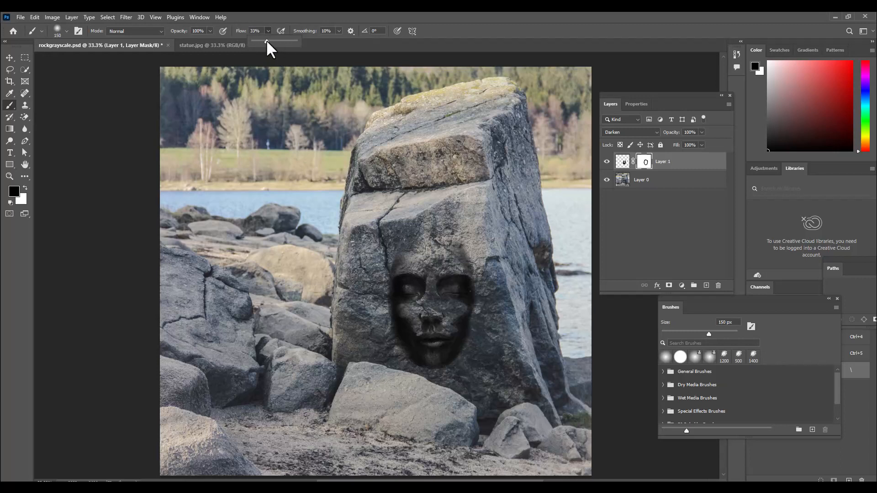
left_click_drag(268, 41, 267, 41)
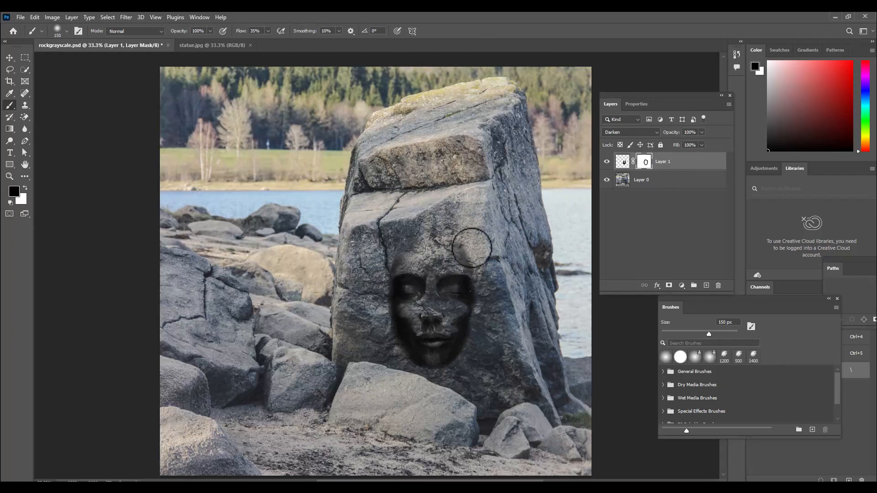
key("bracketright")
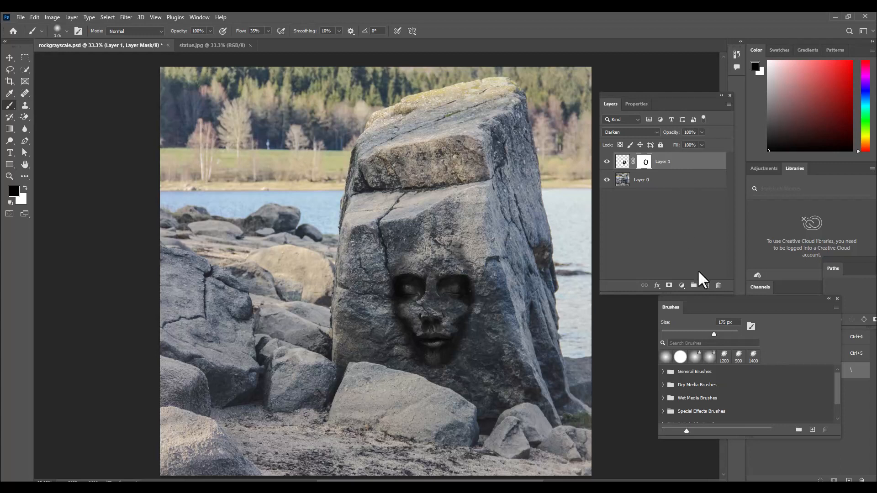
- Add a Curves adjustment layer above the face layer and darken the image by lowering the curve's midtones to input 146, output 100
left_click(681, 285)
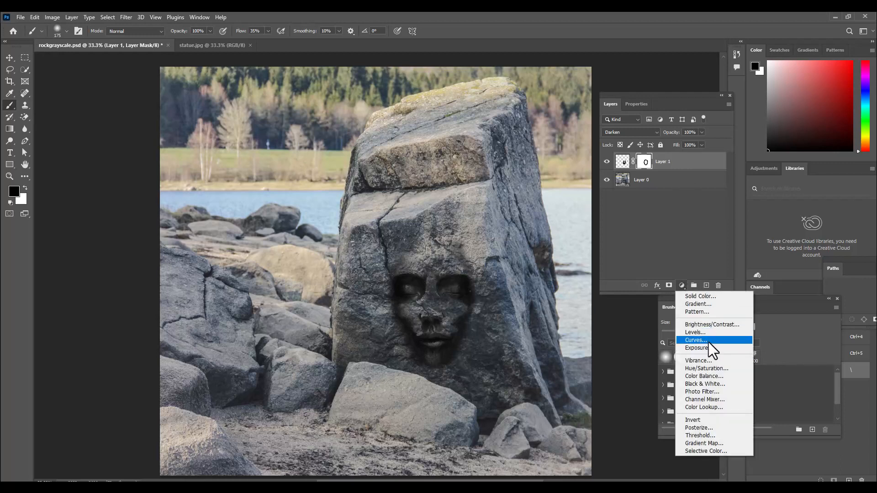
left_click(708, 340)
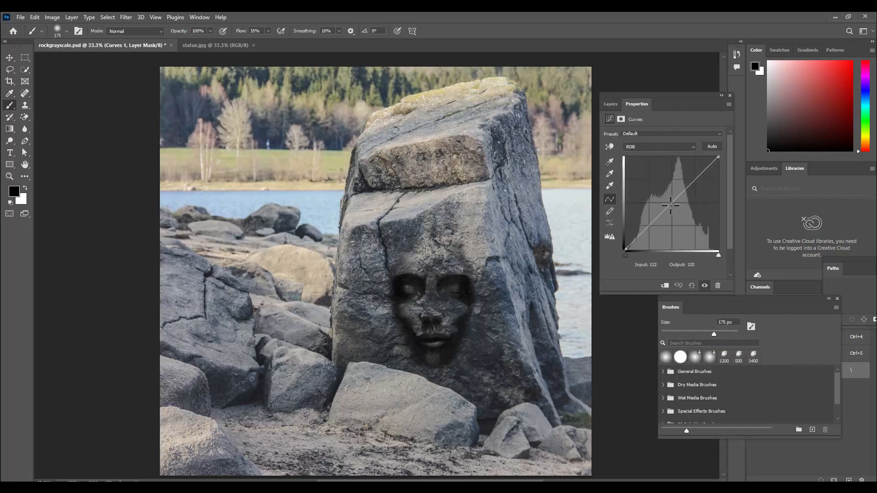
left_click(669, 205)
left_click_drag(669, 205, 677, 213)
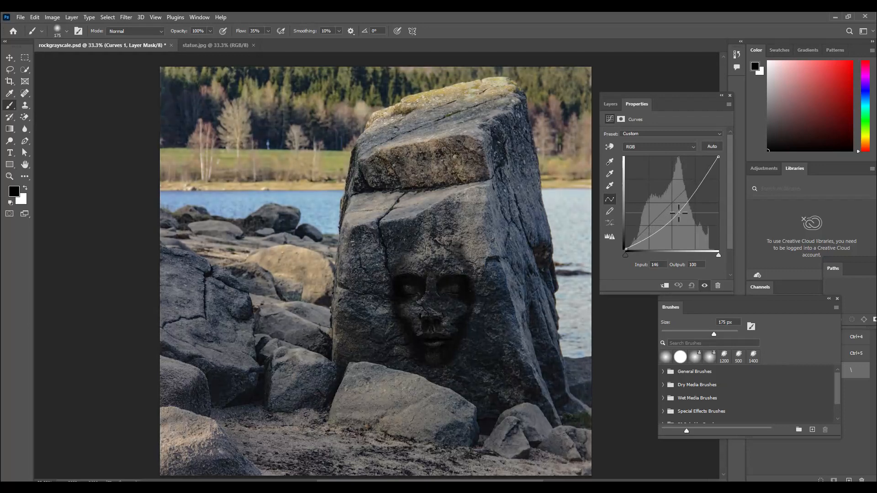
- Invert the Curves layer's mask to black
left_click_drag(622, 96, 643, 103)
left_click(613, 105)
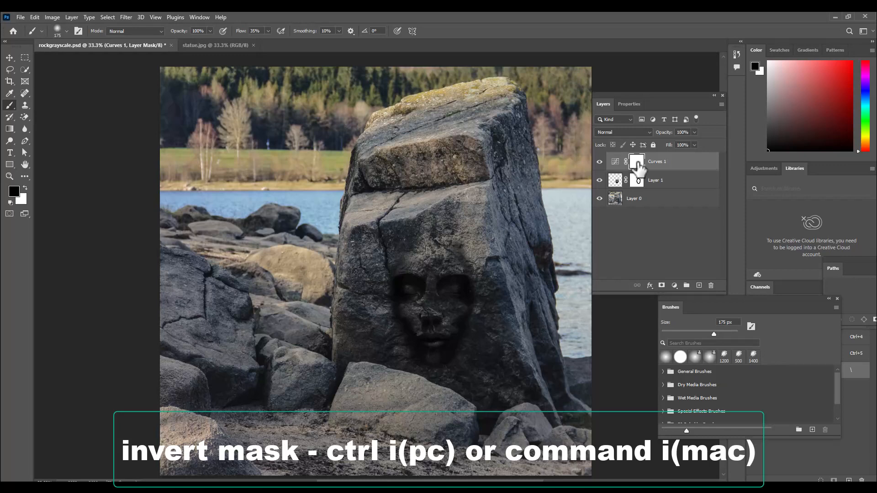
key("ctrl+i")
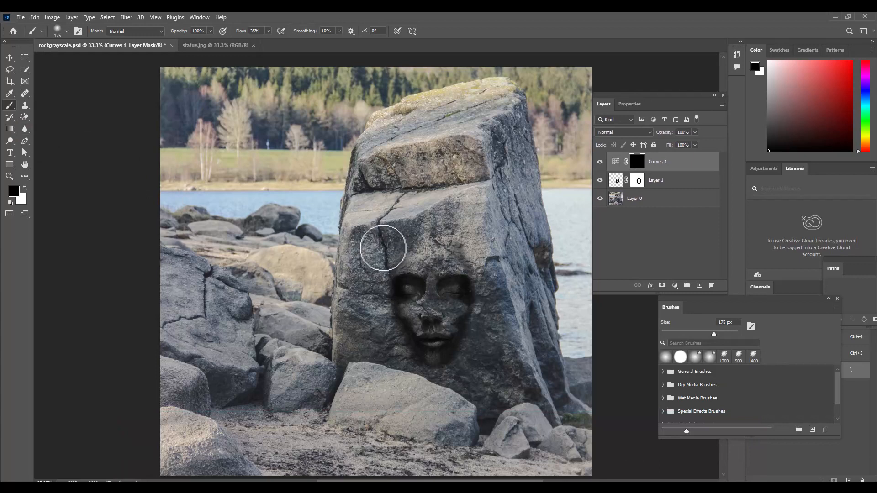
- Set up a white 600 px brush at 100% flow, test a dab on the Curves mask beside the face, and undo it
key("bracketright")
key("bracketright")
key("bracketright")
key("bracketright")
key("bracketright")
key("bracketright")
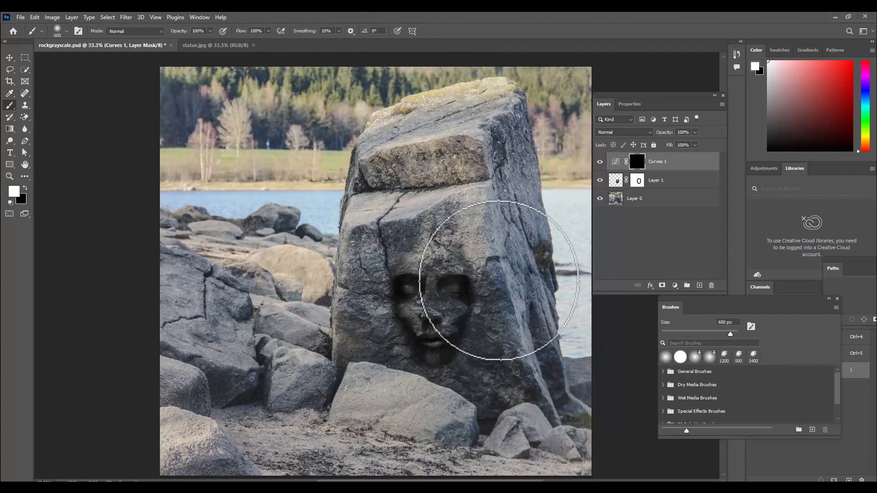
left_click(499, 282)
key("ctrl+z")
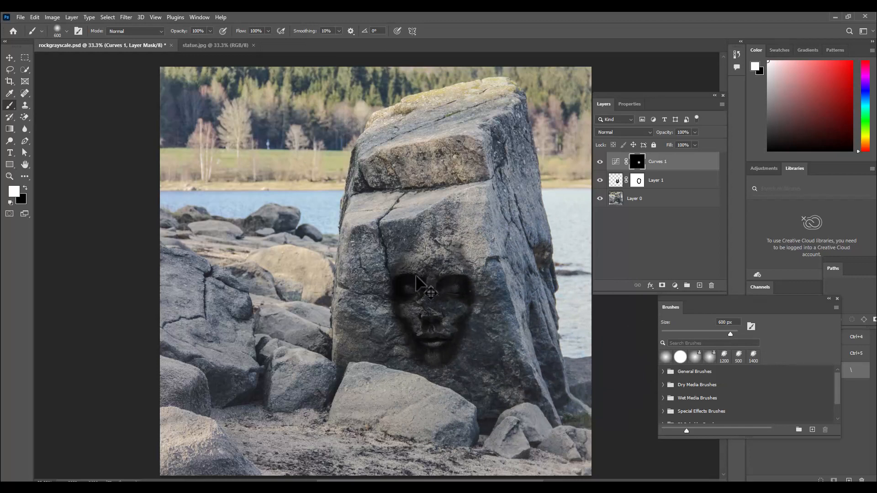
- Darken the face and its immediate surroundings by painting white on the Curves mask with the brush at 600 px and 400 px
key("bracketleft")
key("bracketleft")
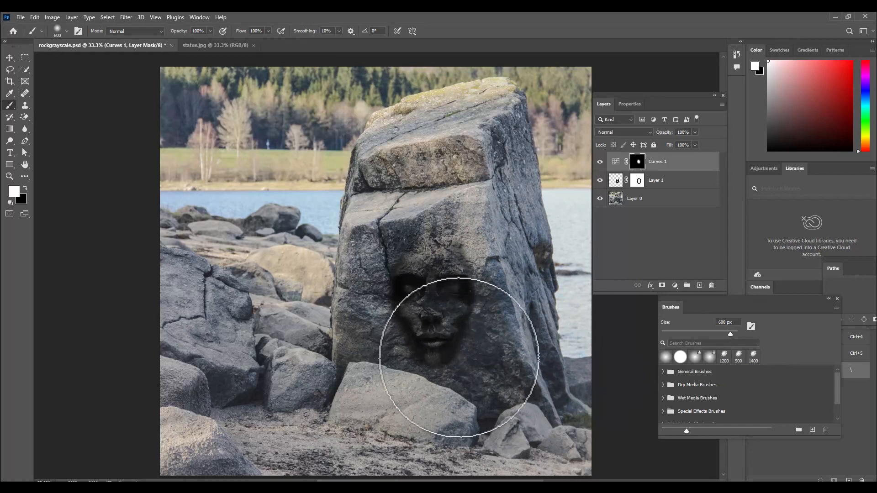
mouse_move(452, 353)
left_mouse_down()
mouse_move(410, 371)
mouse_move(392, 314)
mouse_move(426, 317)
mouse_move(399, 308)
mouse_move(439, 305)
left_mouse_up()
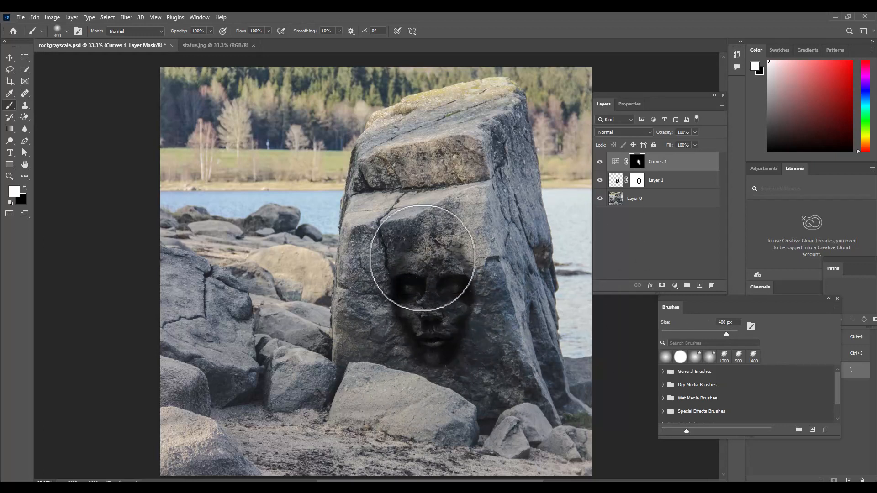
mouse_move(380, 322)
left_mouse_down()
mouse_move(352, 334)
mouse_move(370, 320)
left_mouse_up()
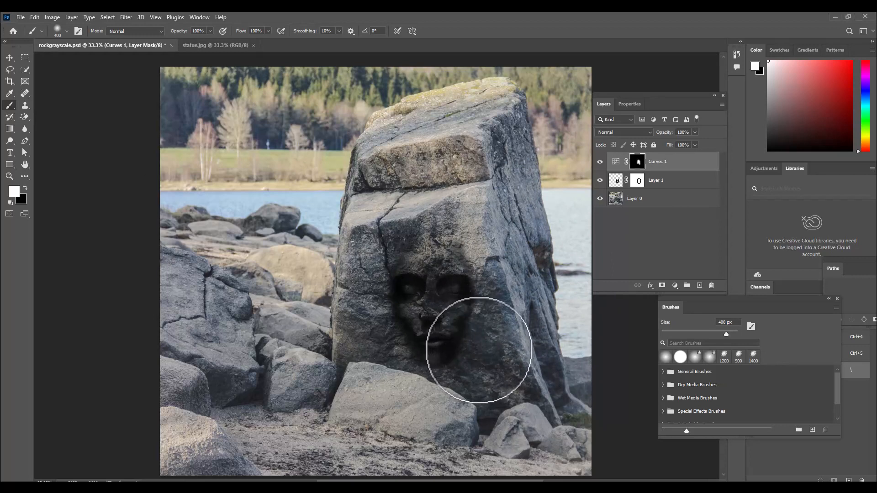
- Extend the darkening across the rock on both sides of the face by painting white on the Curves mask at 300 px and 400 px
key("bracketleft")
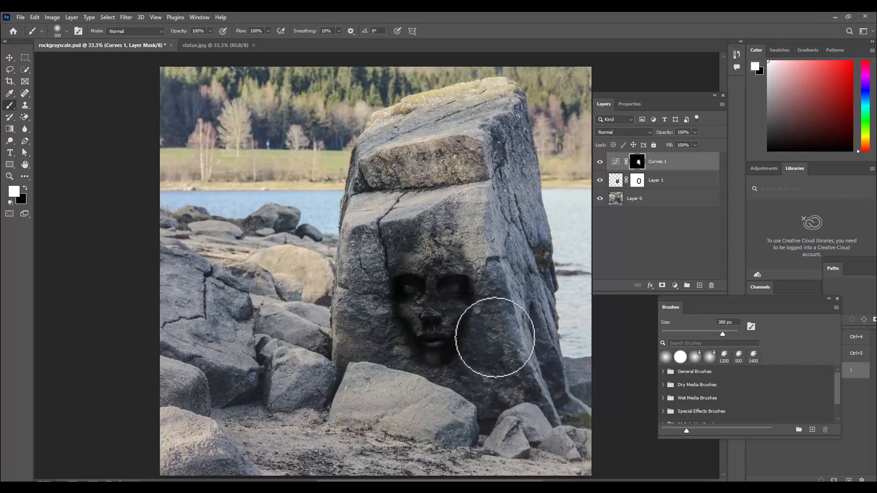
mouse_move(494, 337)
left_mouse_down()
mouse_move(475, 356)
mouse_move(460, 352)
mouse_move(481, 358)
mouse_move(474, 354)
left_mouse_up()
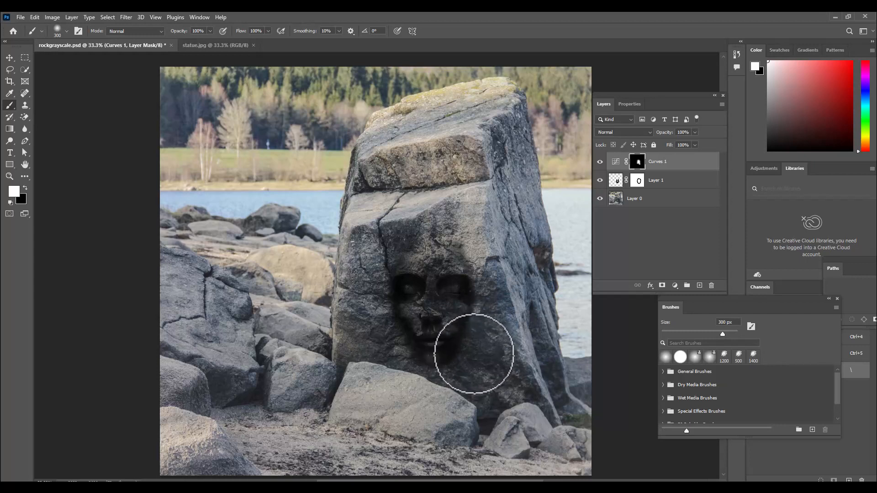
key("bracketright")
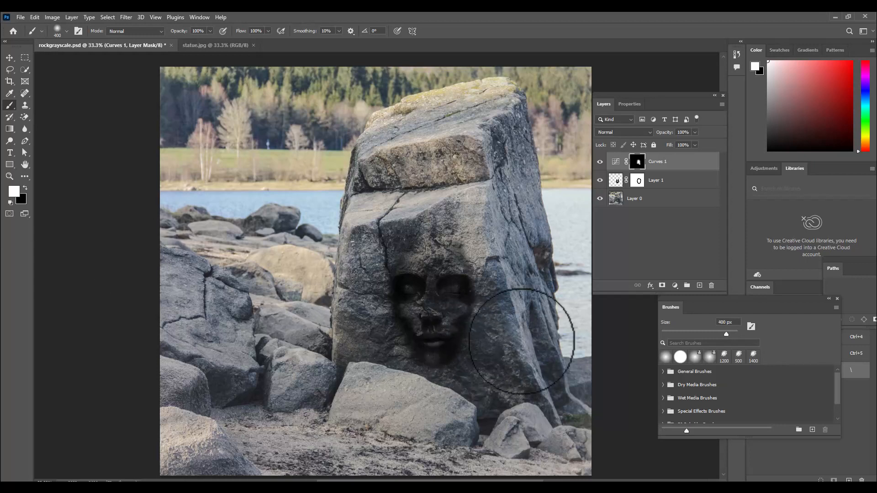
mouse_move(478, 354)
left_mouse_down()
mouse_move(464, 365)
mouse_move(484, 328)
mouse_move(486, 289)
mouse_move(475, 274)
left_mouse_up()
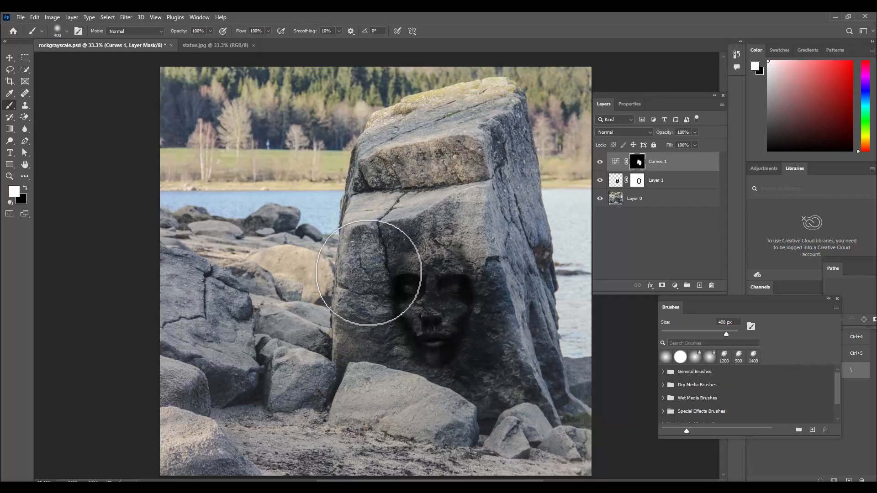
mouse_move(379, 266)
left_mouse_down()
mouse_move(405, 259)
mouse_move(387, 284)
mouse_move(405, 365)
mouse_move(376, 308)
mouse_move(399, 256)
mouse_move(415, 247)
mouse_move(415, 231)
mouse_move(407, 254)
mouse_move(479, 257)
mouse_move(460, 254)
mouse_move(471, 255)
mouse_move(544, 277)
left_mouse_up()
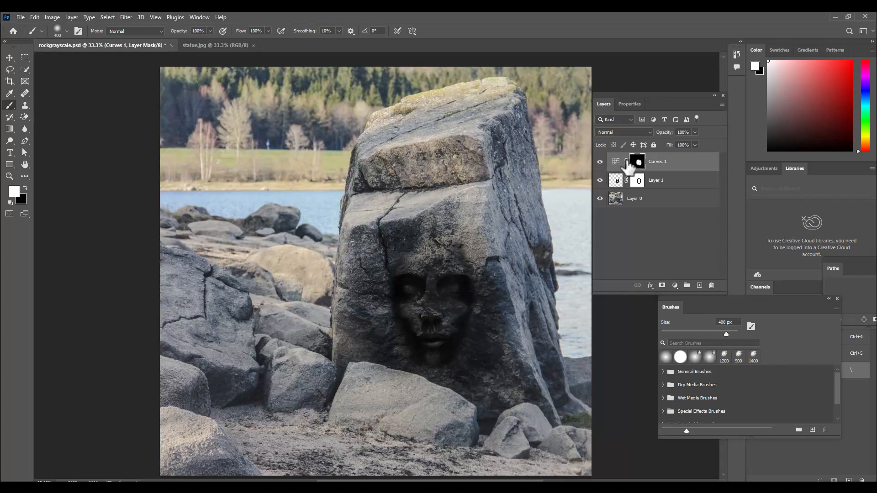